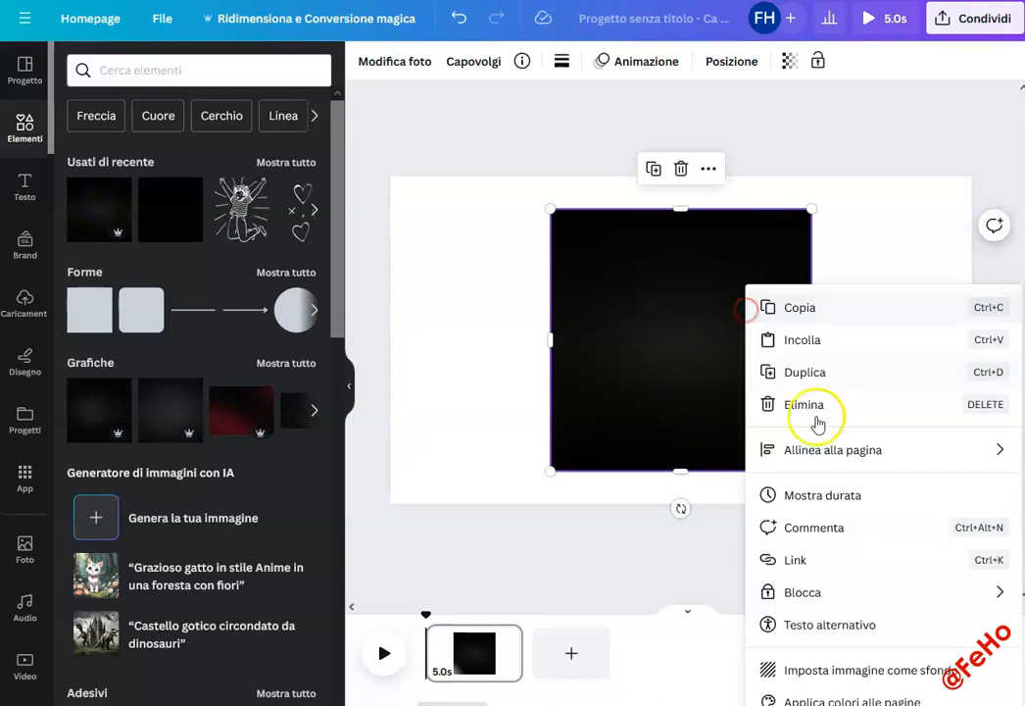
# Set the dark image as the page background and add a heading that reads NEON
pyautogui.click(873, 667)
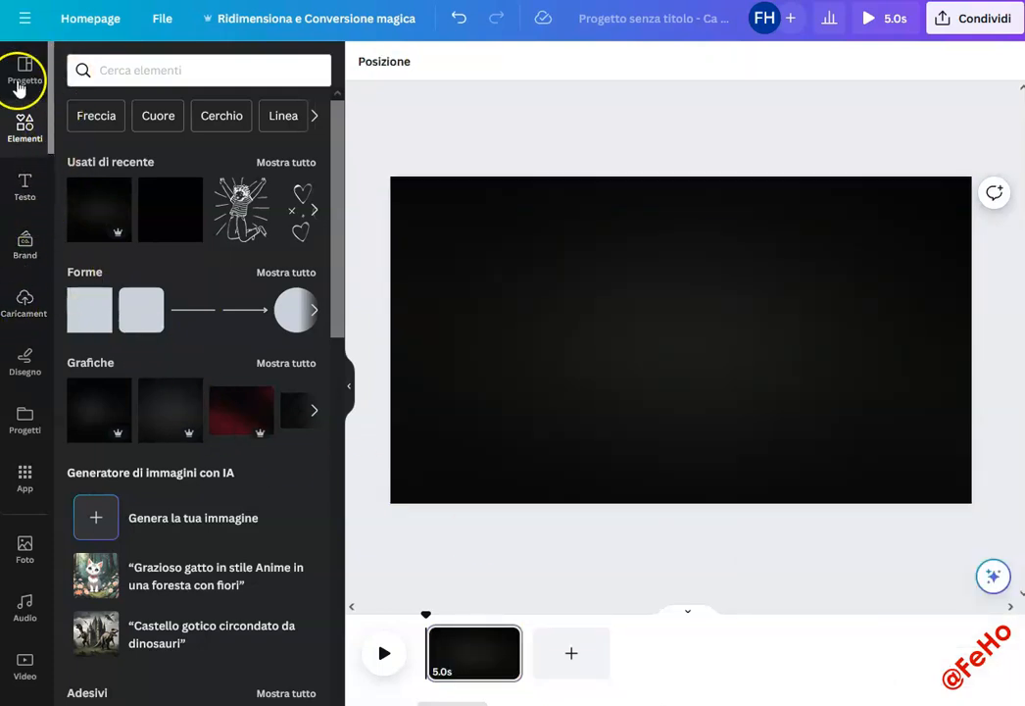
pyautogui.click(24, 187)
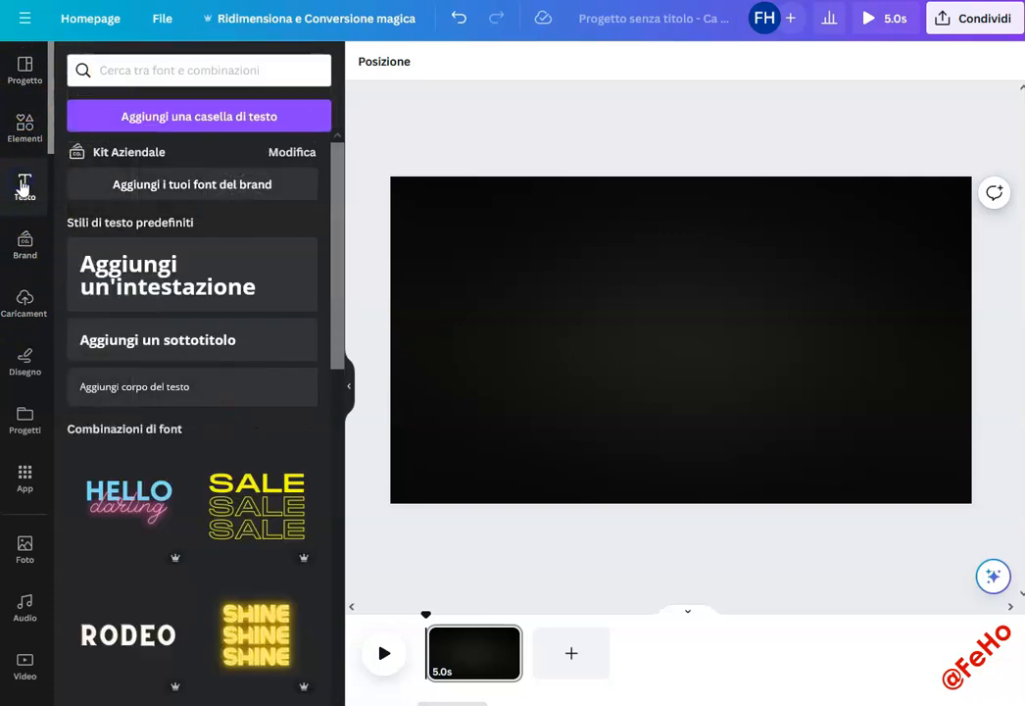
pyautogui.click(196, 286)
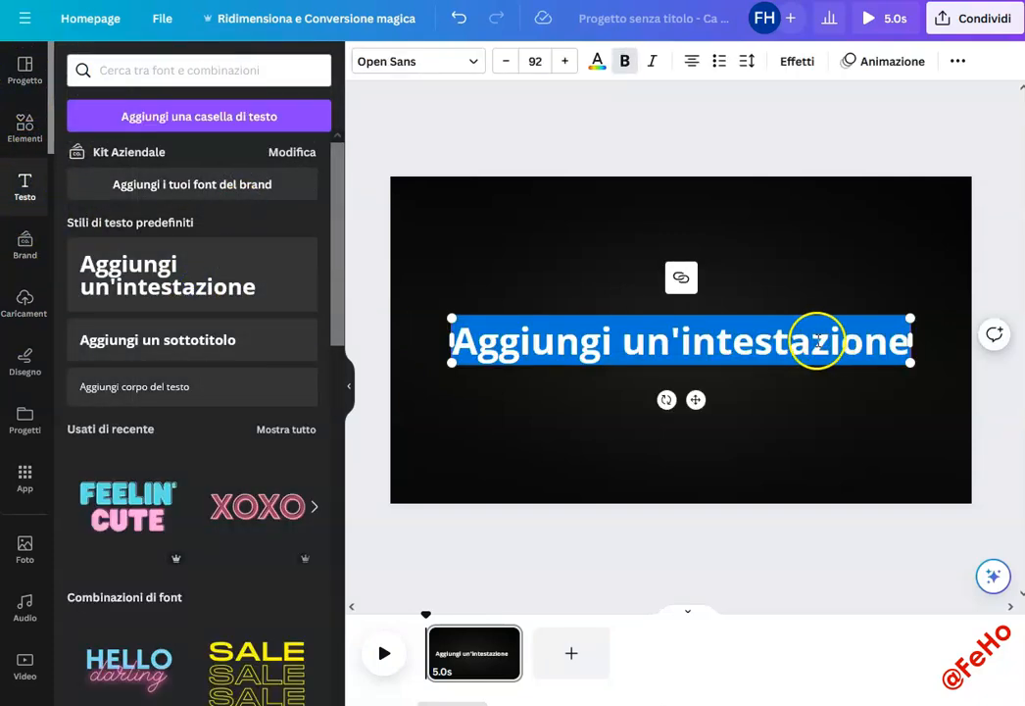
pyautogui.write('NEON')
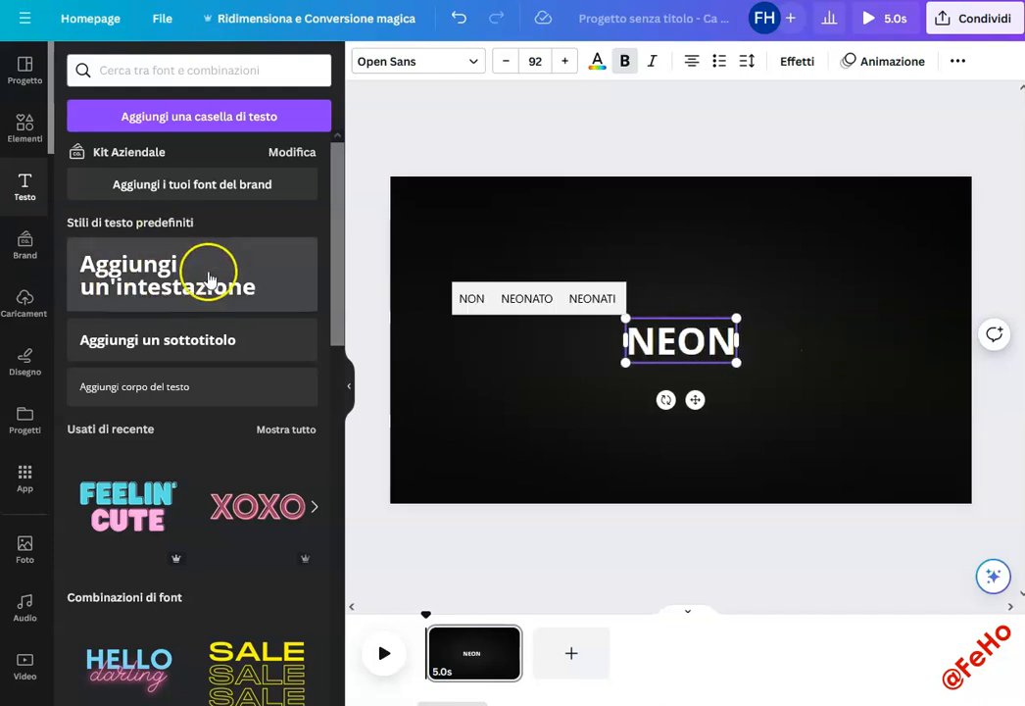
# Change the NEON heading's font to Neoneon and enlarge it to size 488 so it nearly fills the page width
pyautogui.click(472, 63)
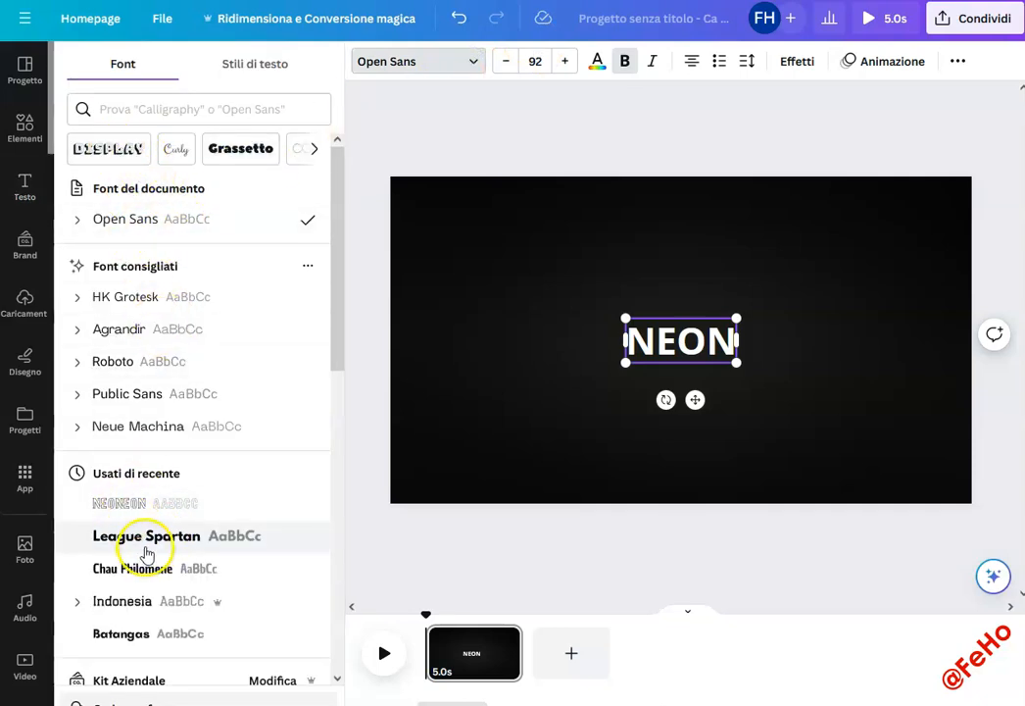
pyautogui.click(132, 504)
pyautogui.moveTo(724, 317); pyautogui.dragTo(757, 297)
pyautogui.moveTo(635, 363); pyautogui.dragTo(454, 453)
pyautogui.moveTo(757, 303); pyautogui.dragTo(926, 217)
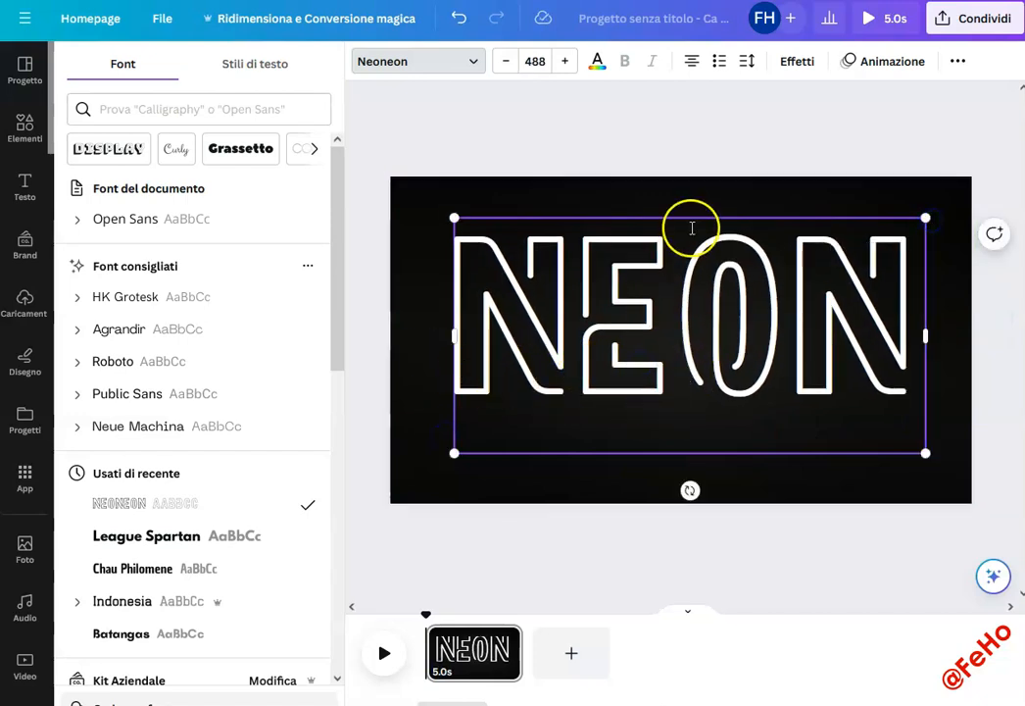
# Duplicate the NEON text and align the copy exactly over the original
pyautogui.click(439, 357)
pyautogui.click(691, 220)
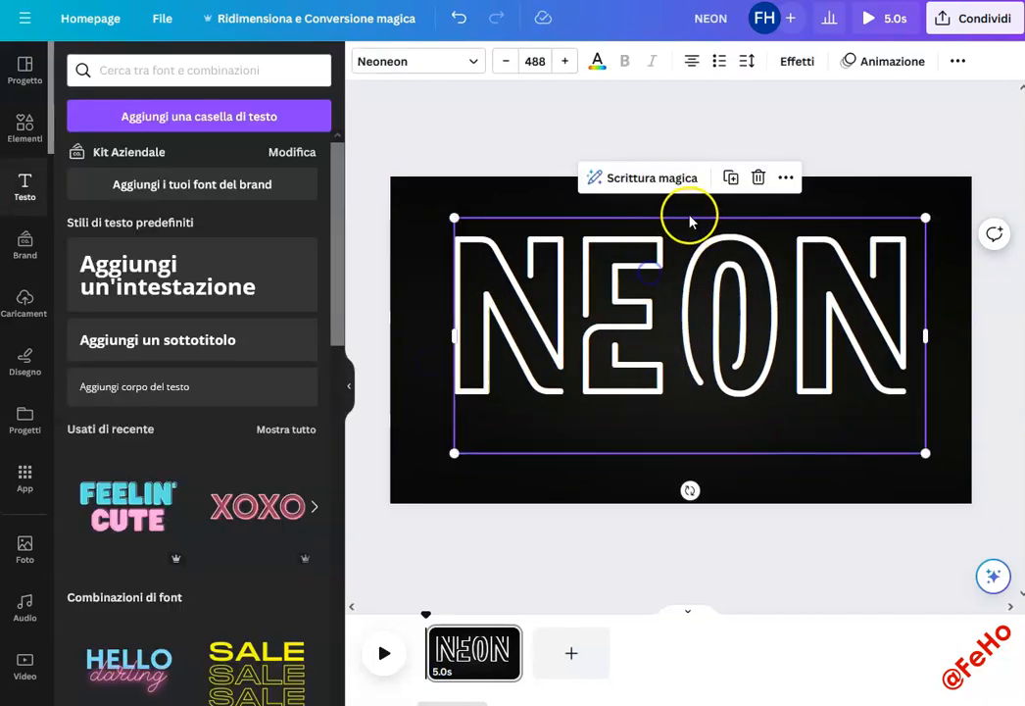
pyautogui.click(731, 177)
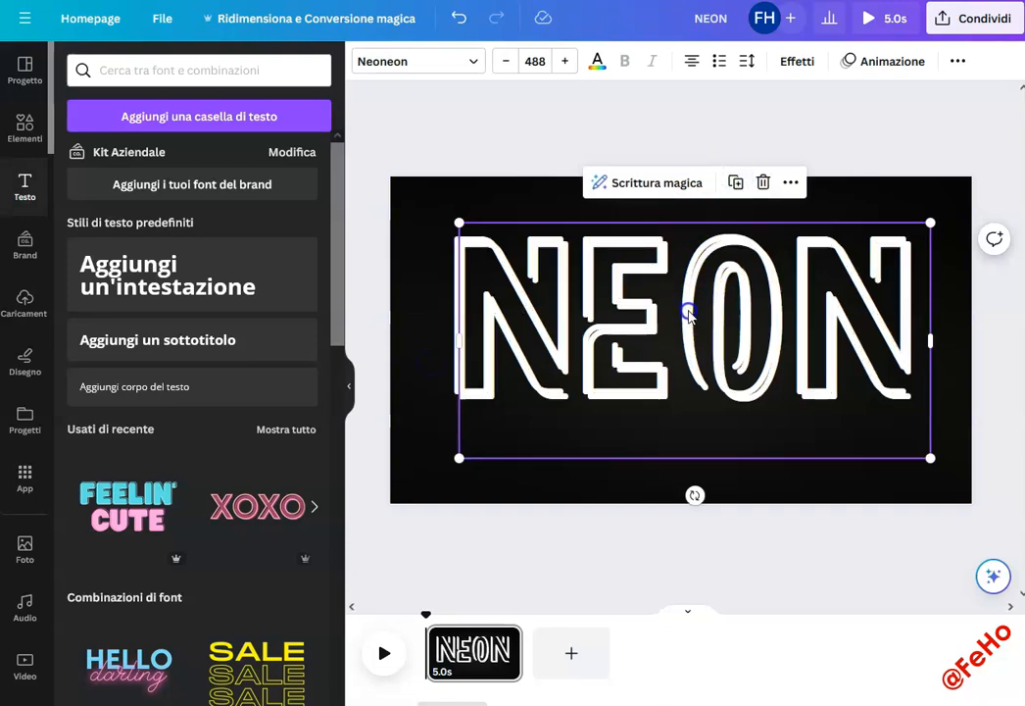
pyautogui.moveTo(689, 313); pyautogui.dragTo(685, 307)
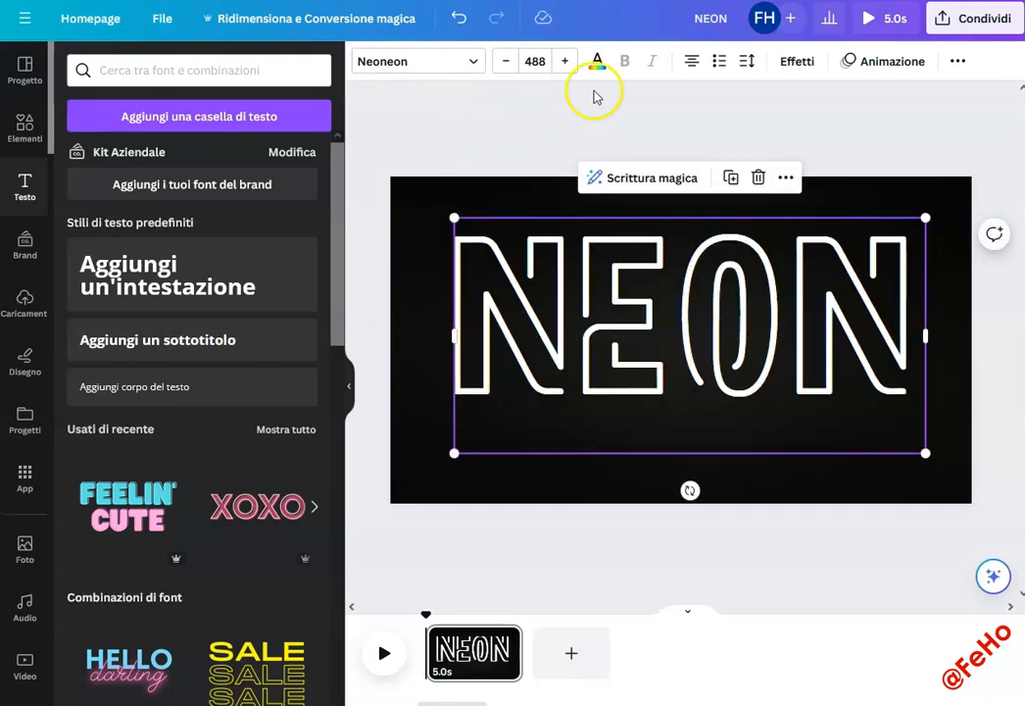
# Apply the Neon effect to the duplicated NEON text with intensity 100
pyautogui.click(798, 61)
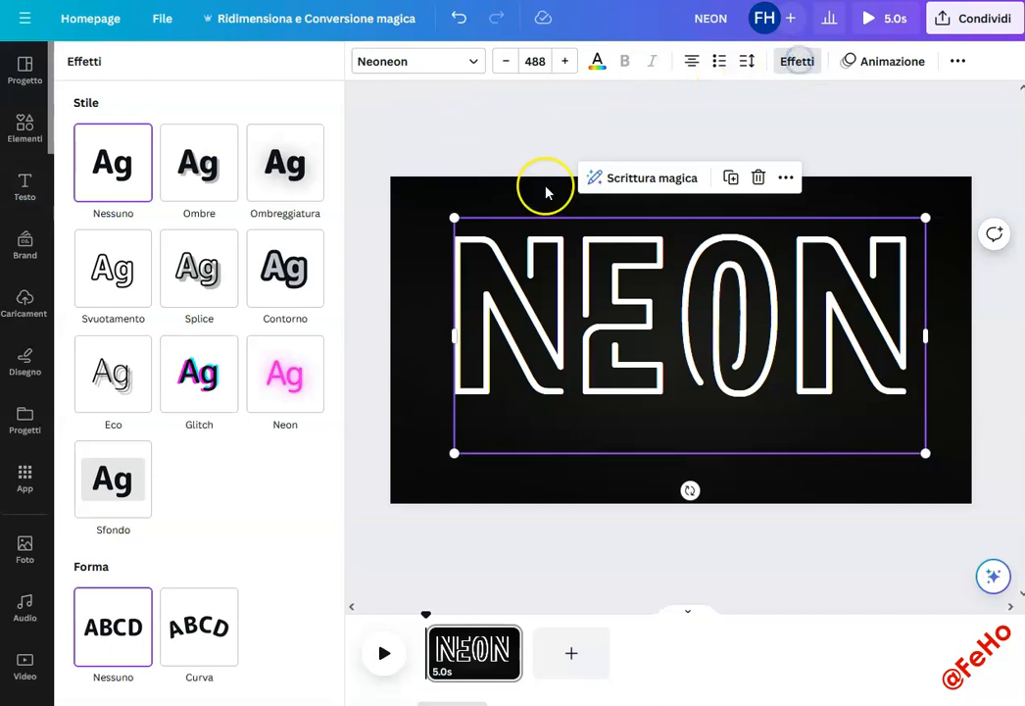
pyautogui.click(294, 389)
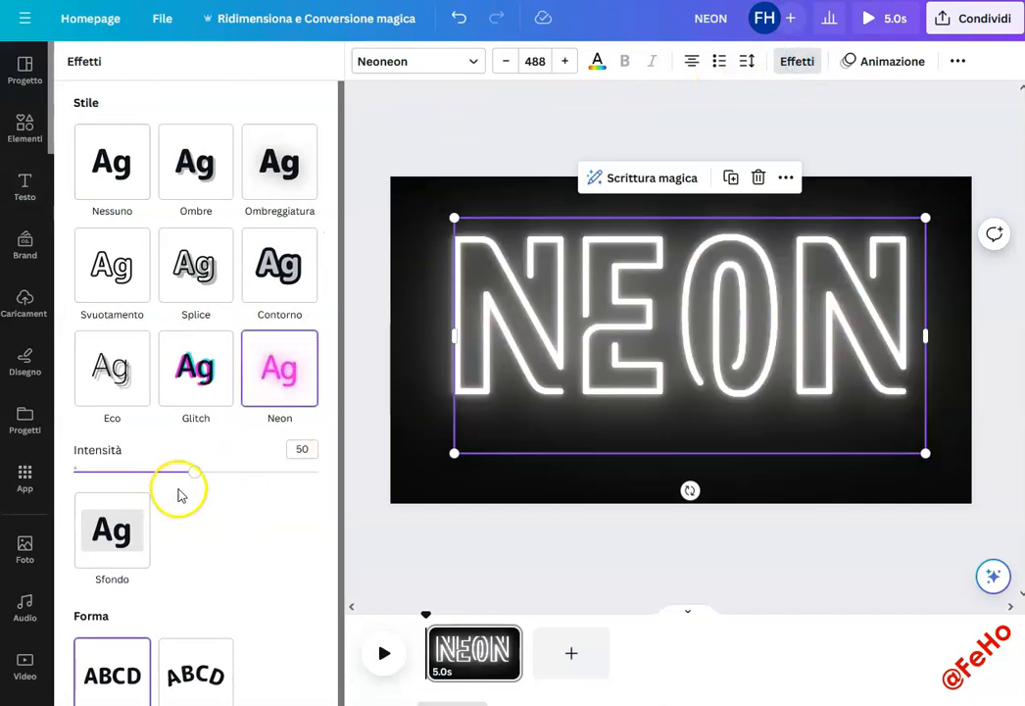
pyautogui.moveTo(193, 479); pyautogui.dragTo(192, 477)
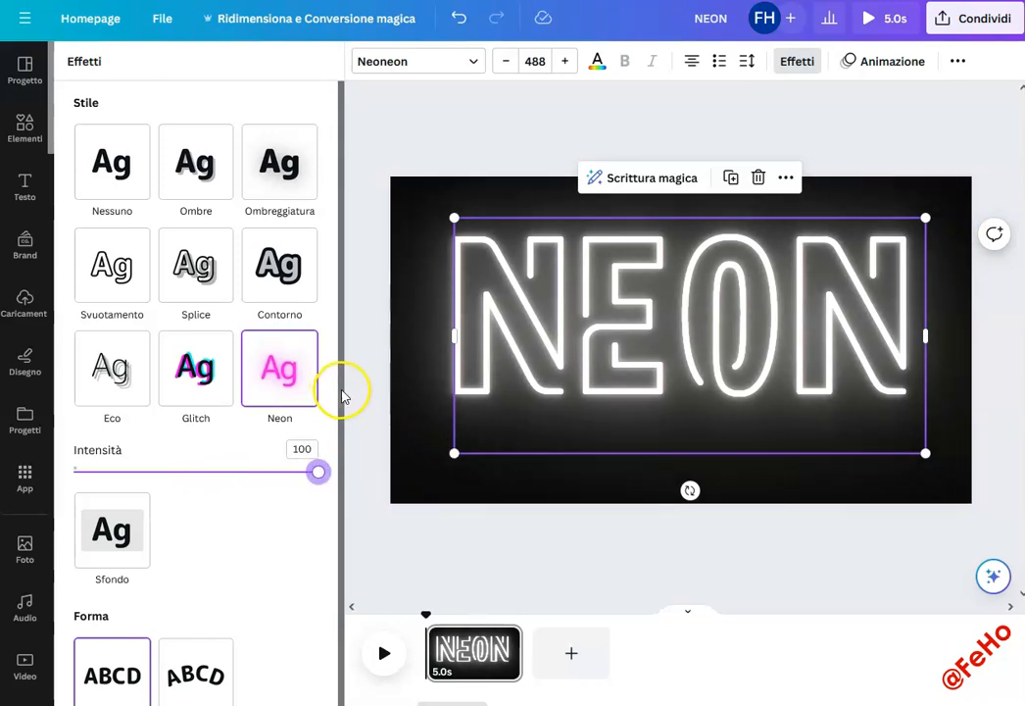
# Animate the glowing NEON text with the Neon text animation, using the Carattere writing style
pyautogui.click(894, 63)
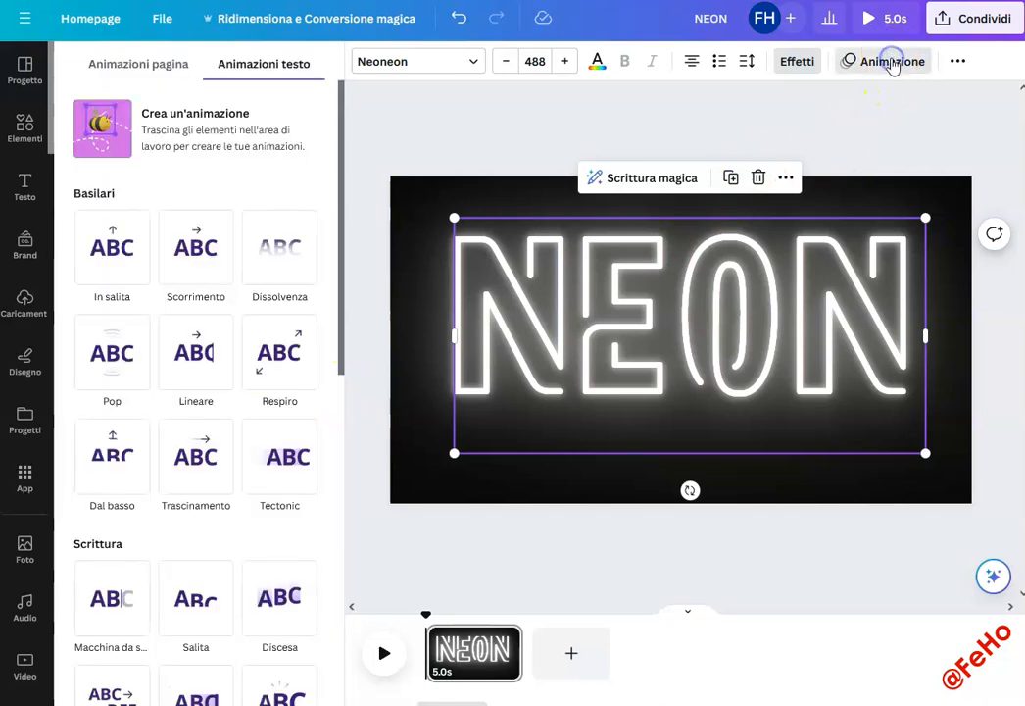
pyautogui.moveTo(342, 323); pyautogui.dragTo(343, 663)
pyautogui.click(213, 337)
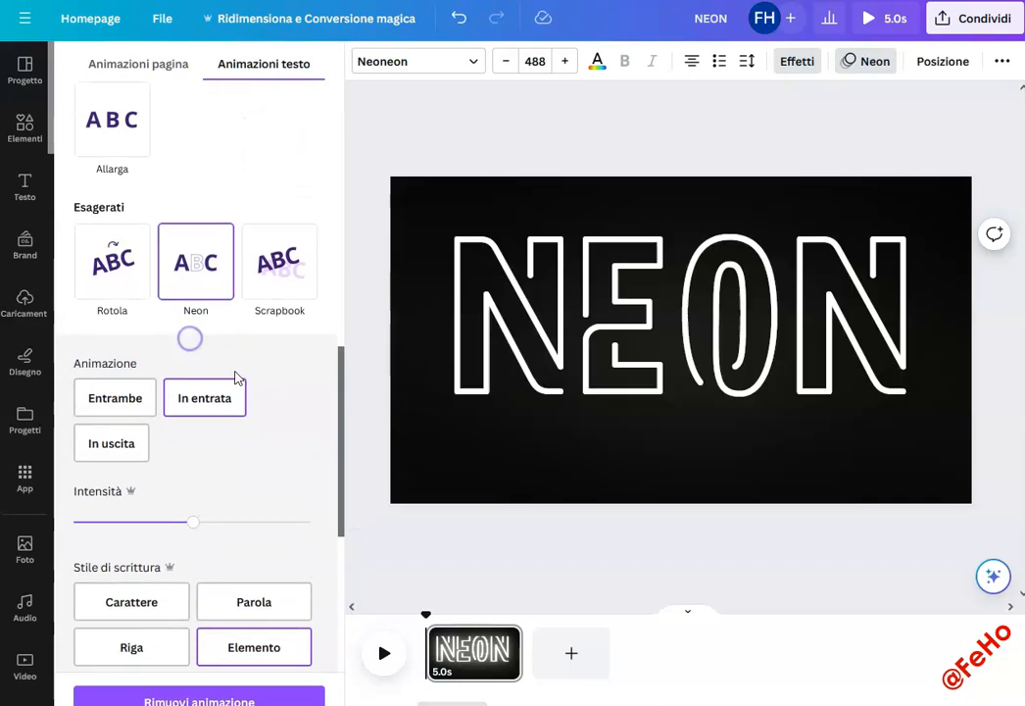
pyautogui.click(131, 595)
pyautogui.moveTo(340, 419); pyautogui.dragTo(373, 132)
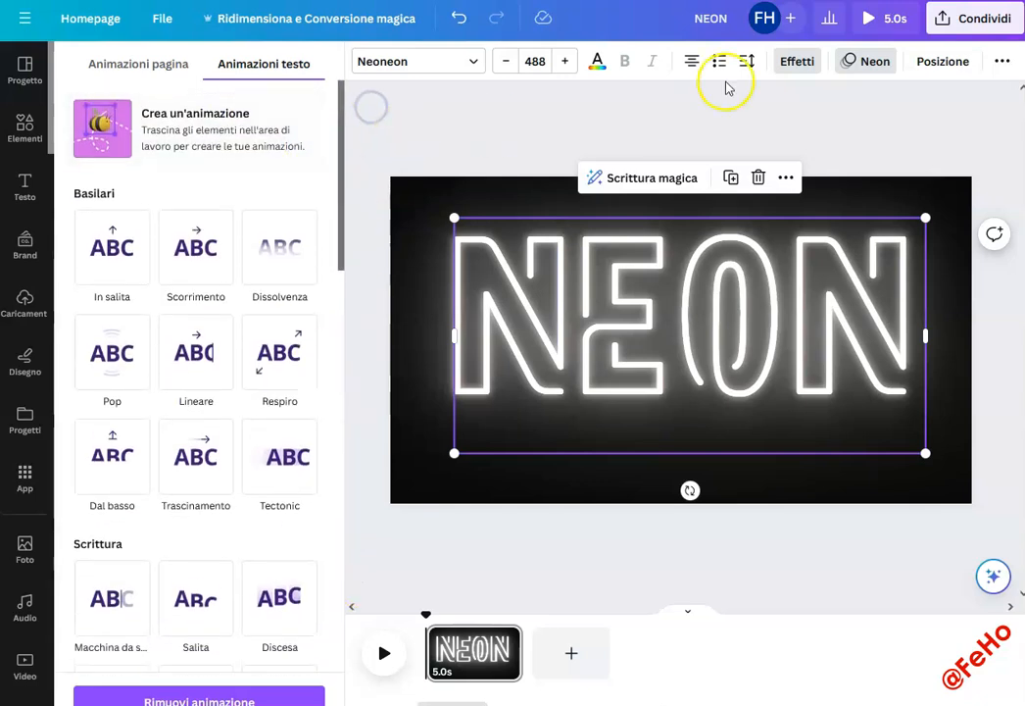
# Colour the glowing NEON text red using the default solid colours
pyautogui.click(794, 61)
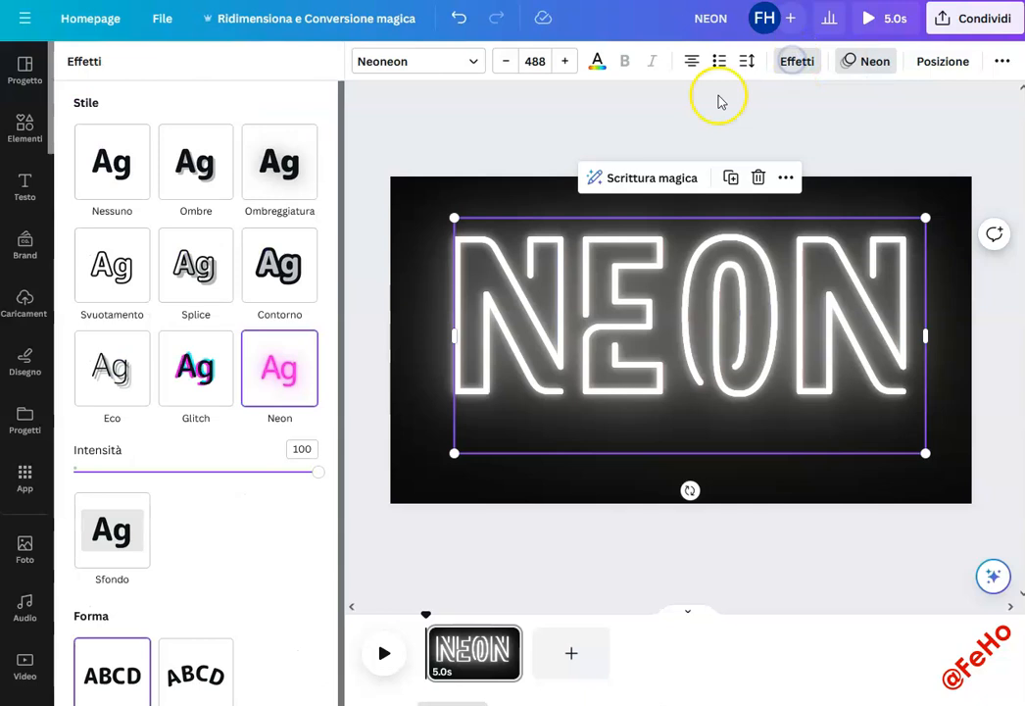
pyautogui.scroll(-1, 331, 441)
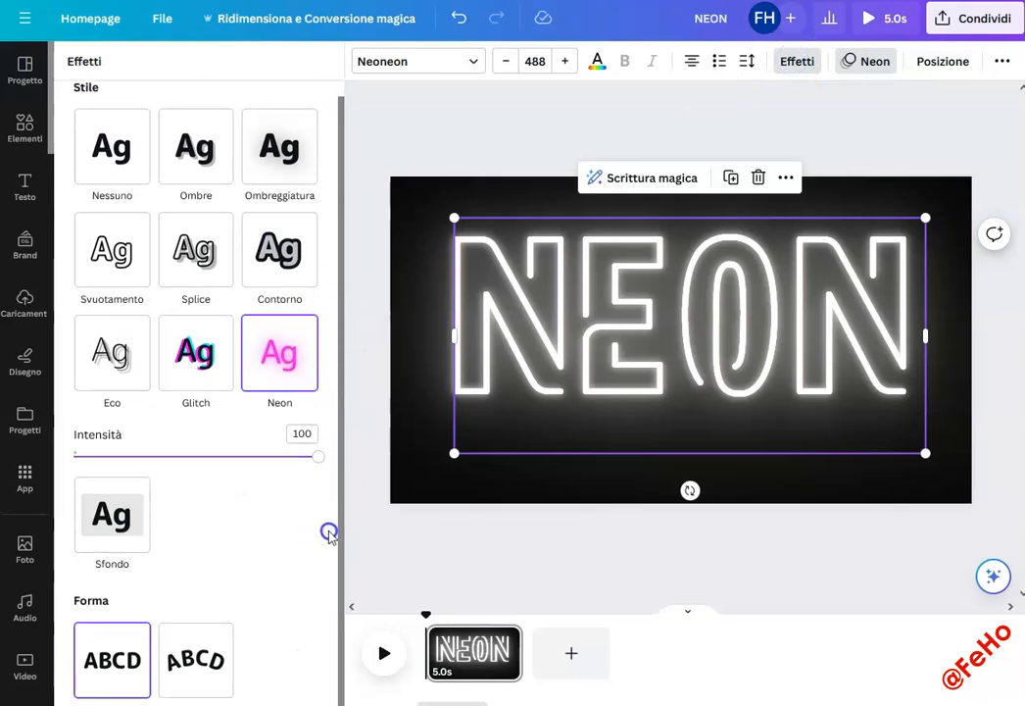
pyautogui.click(605, 62)
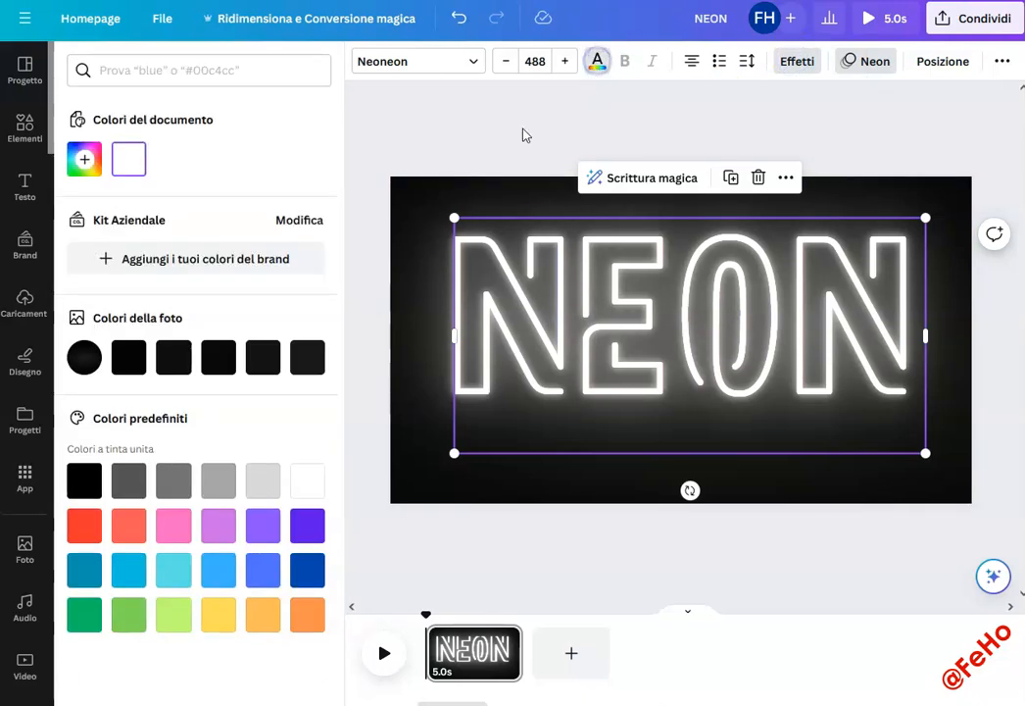
pyautogui.click(84, 527)
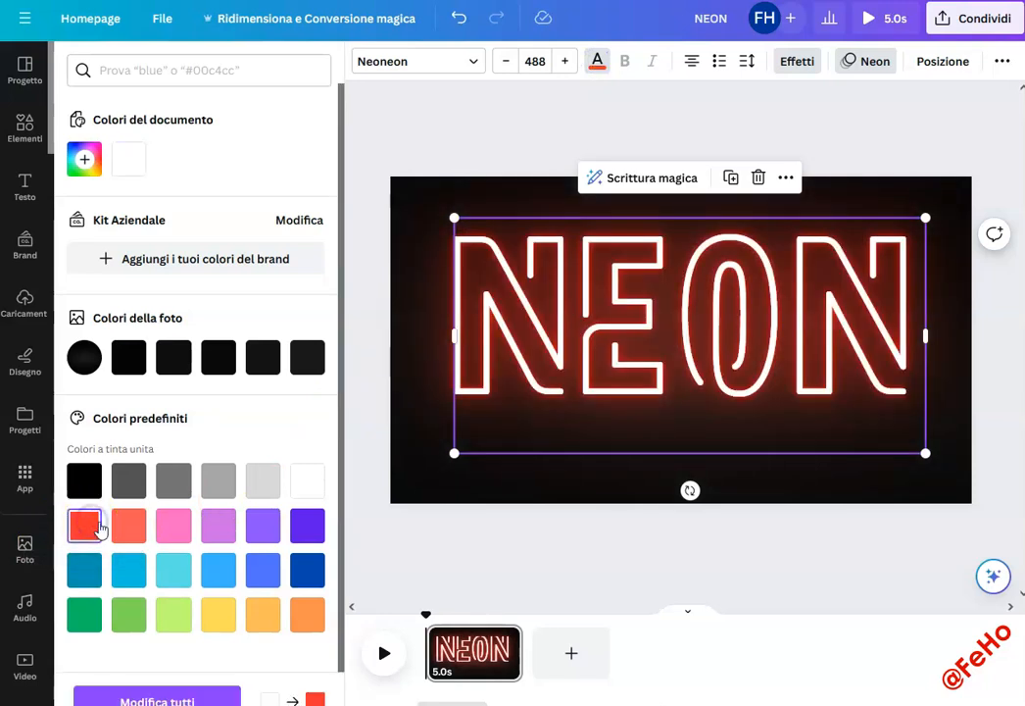
pyautogui.click(888, 143)
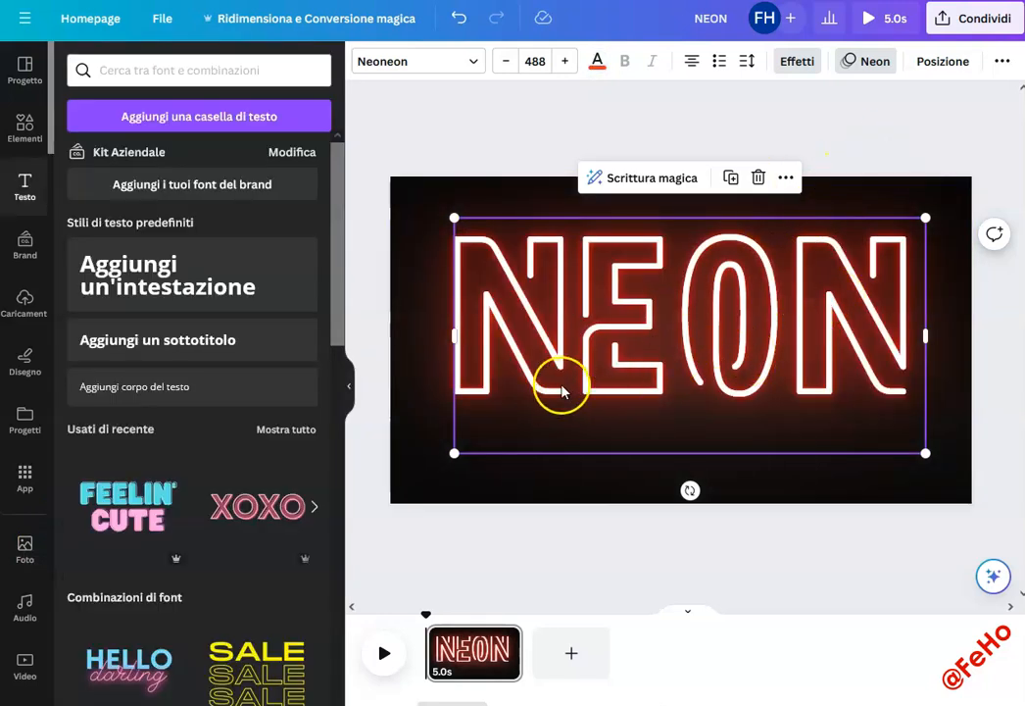
# Add a second page and set the recently used dark image as its background
pyautogui.click(412, 349)
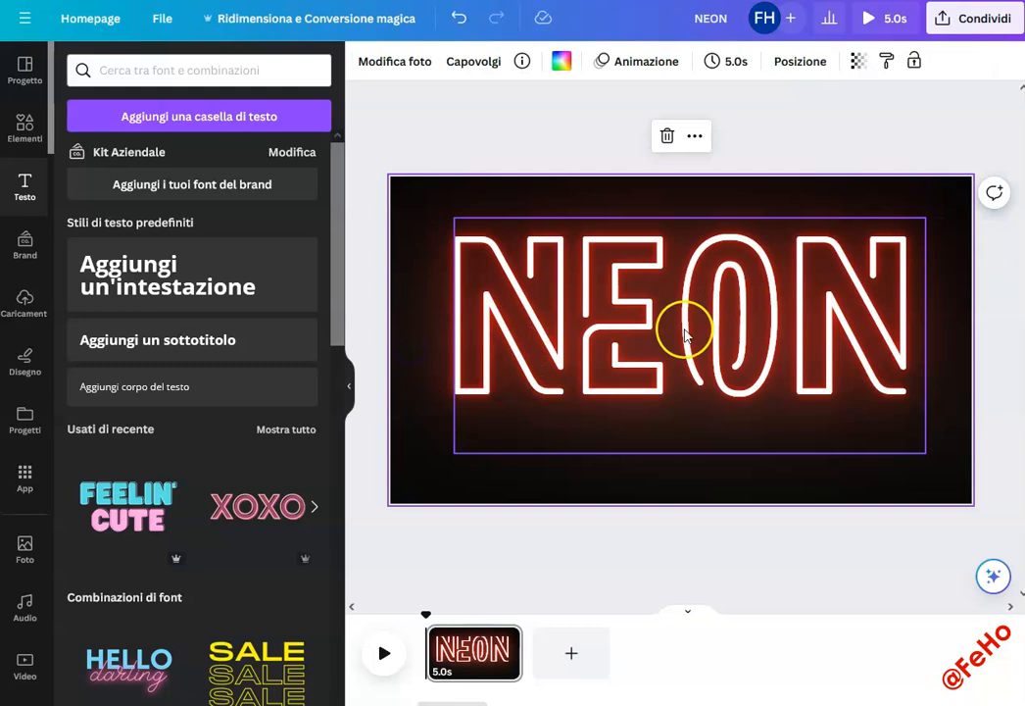
pyautogui.click(573, 653)
pyautogui.click(600, 671)
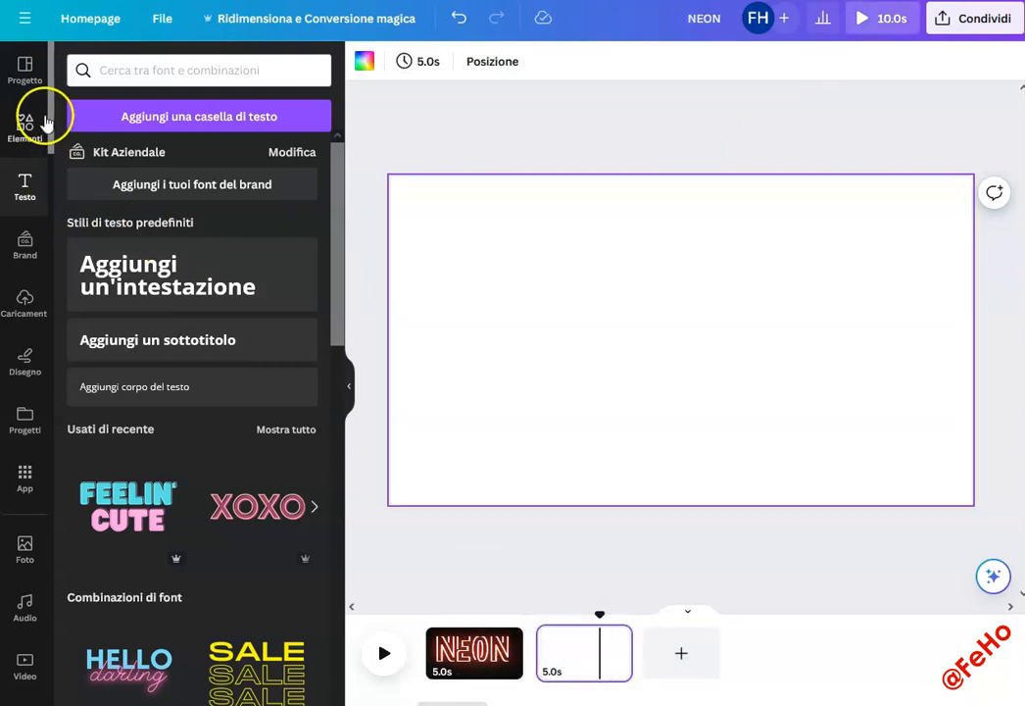
pyautogui.click(25, 129)
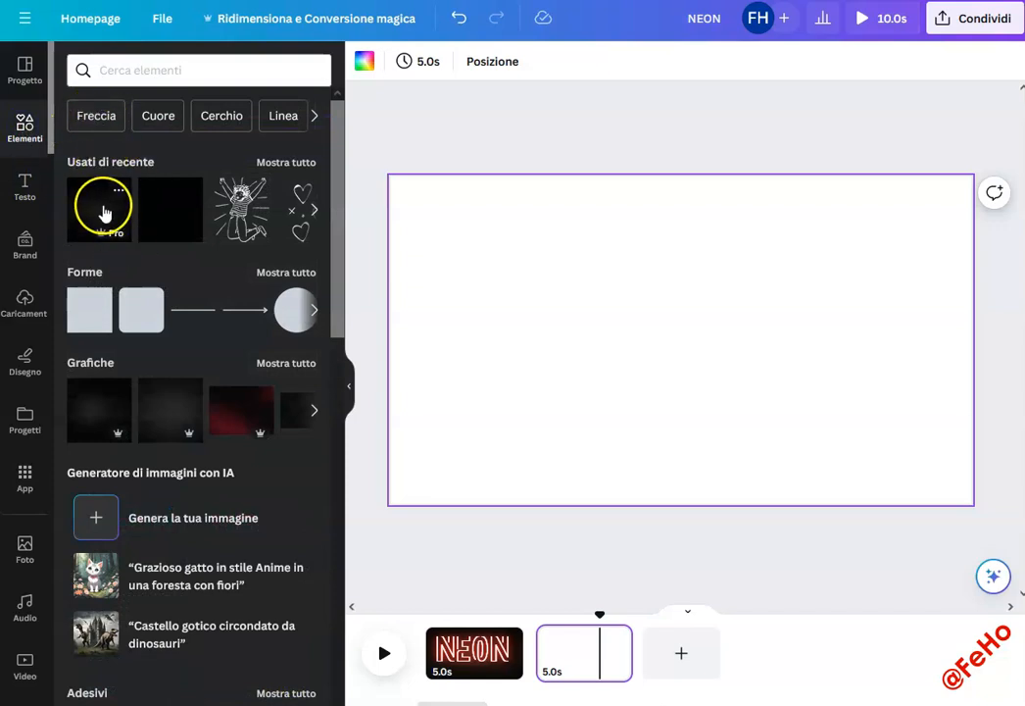
pyautogui.click(98, 211)
pyautogui.rightClick(694, 331)
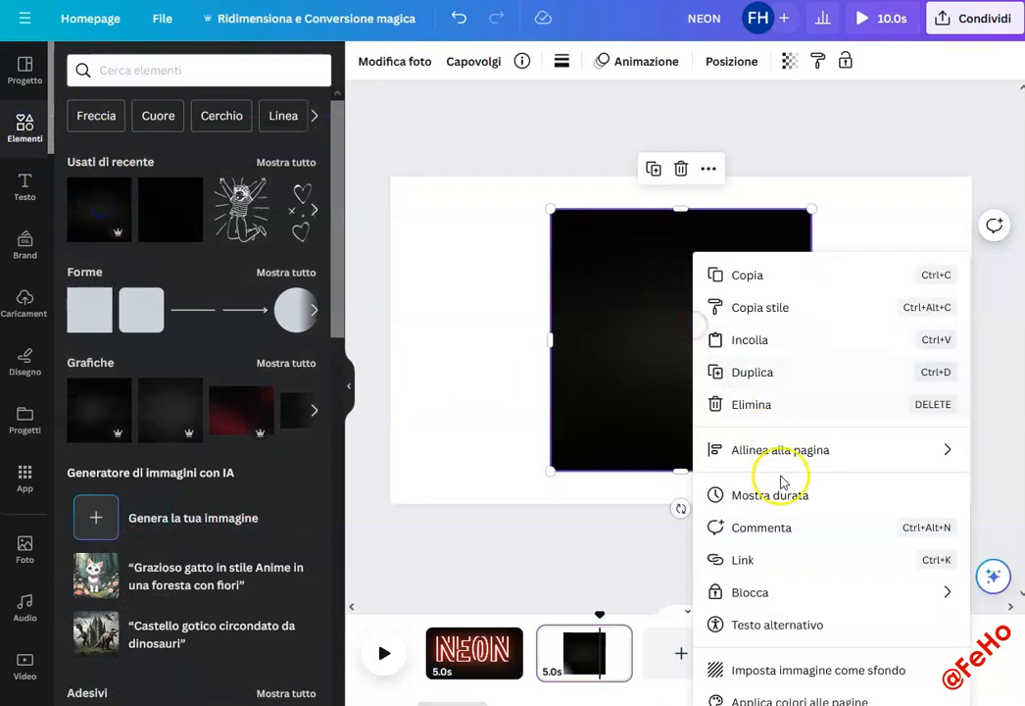
pyautogui.click(773, 670)
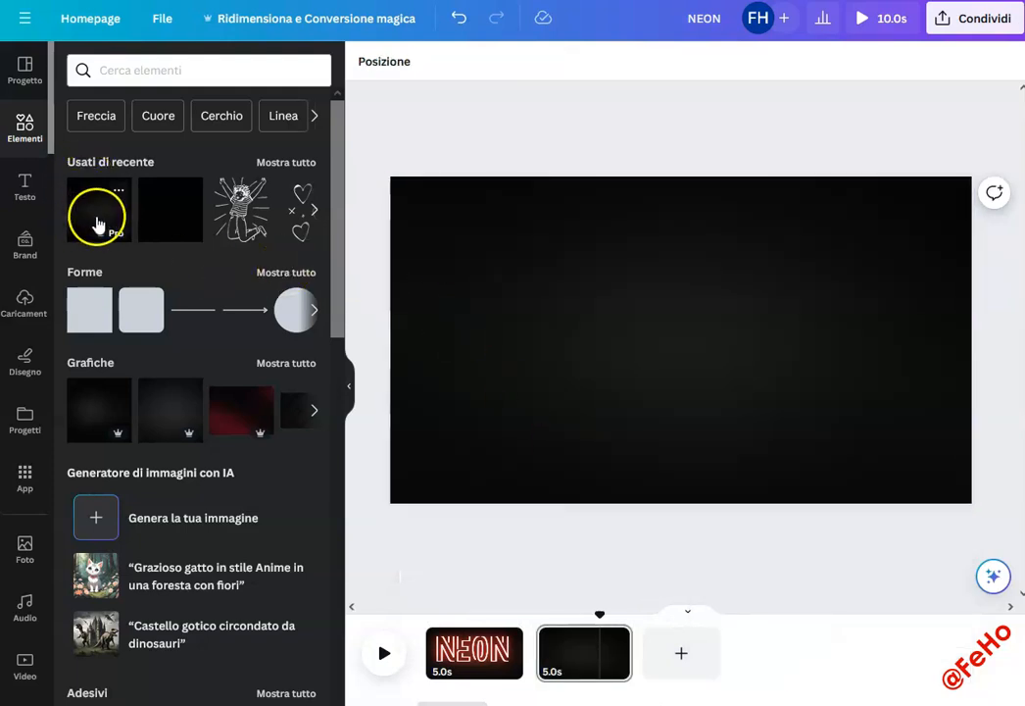
# Add a heading that reads NEON to the second page
pyautogui.click(24, 186)
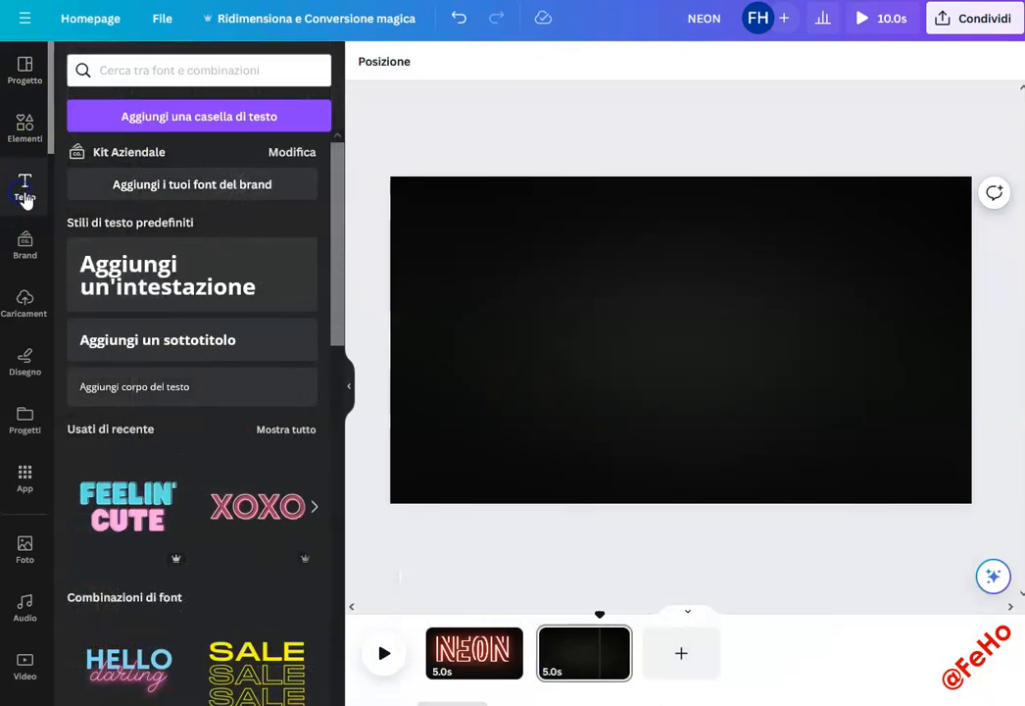
pyautogui.click(156, 279)
pyautogui.write('NEON')
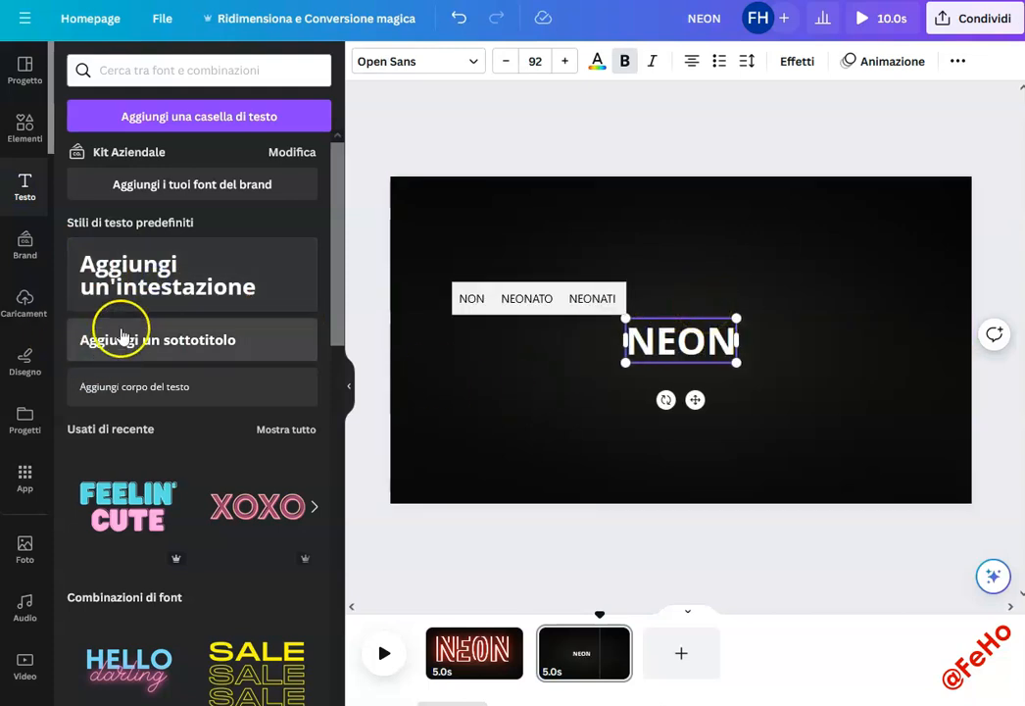
# Change the second page's heading font to League Spartan and enlarge it to size 426 across the page
pyautogui.click(420, 67)
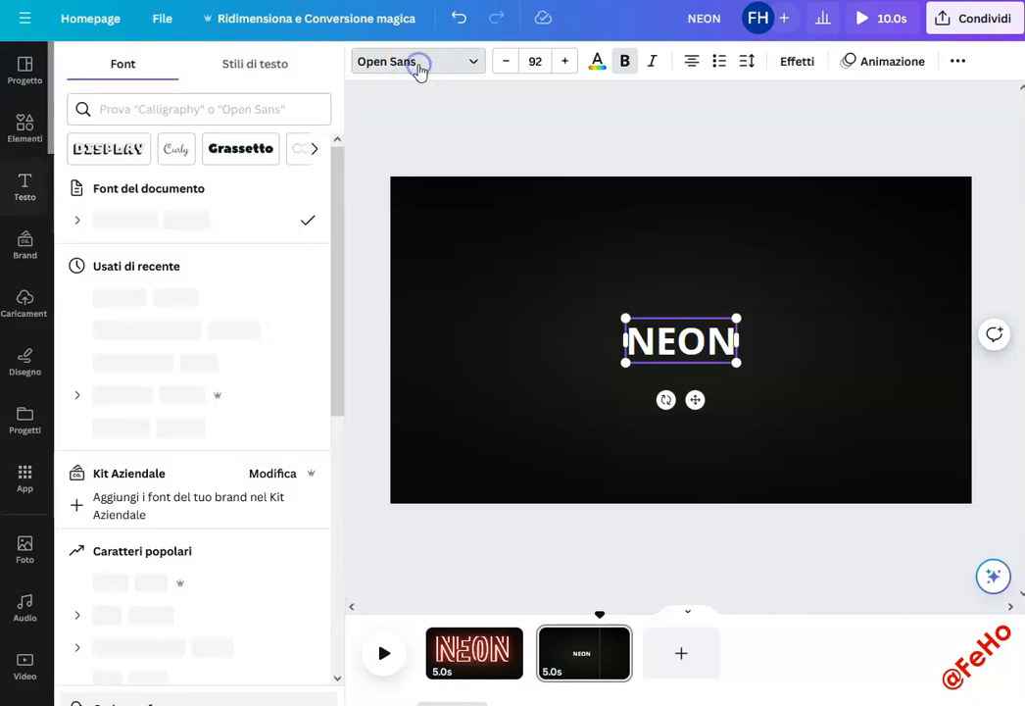
pyautogui.click(147, 535)
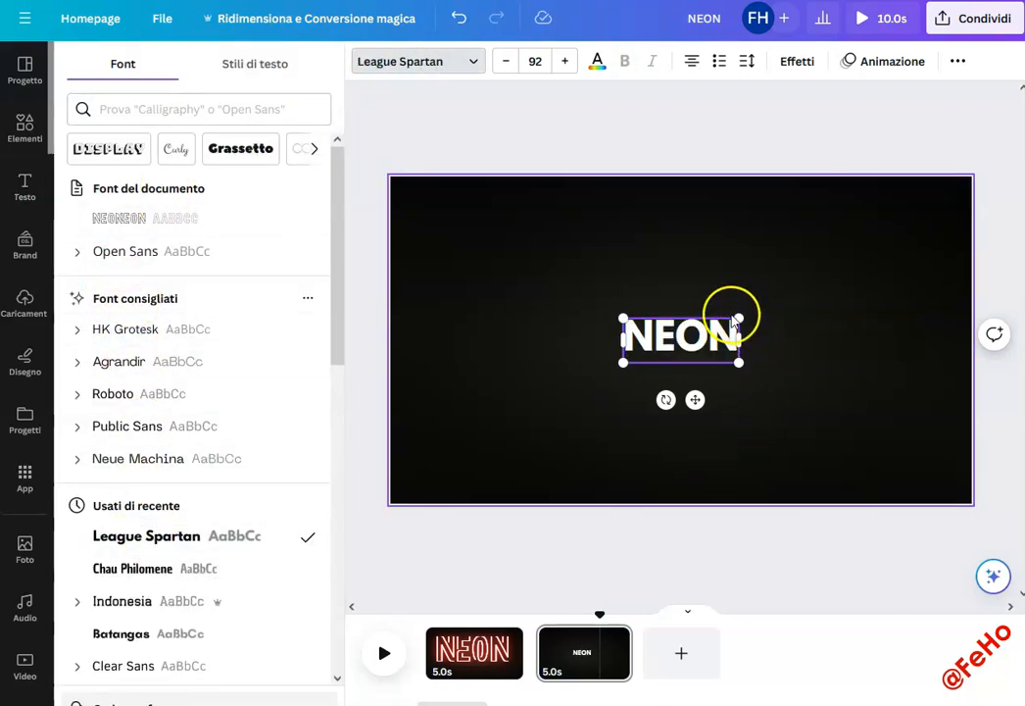
pyautogui.moveTo(738, 317); pyautogui.dragTo(955, 218)
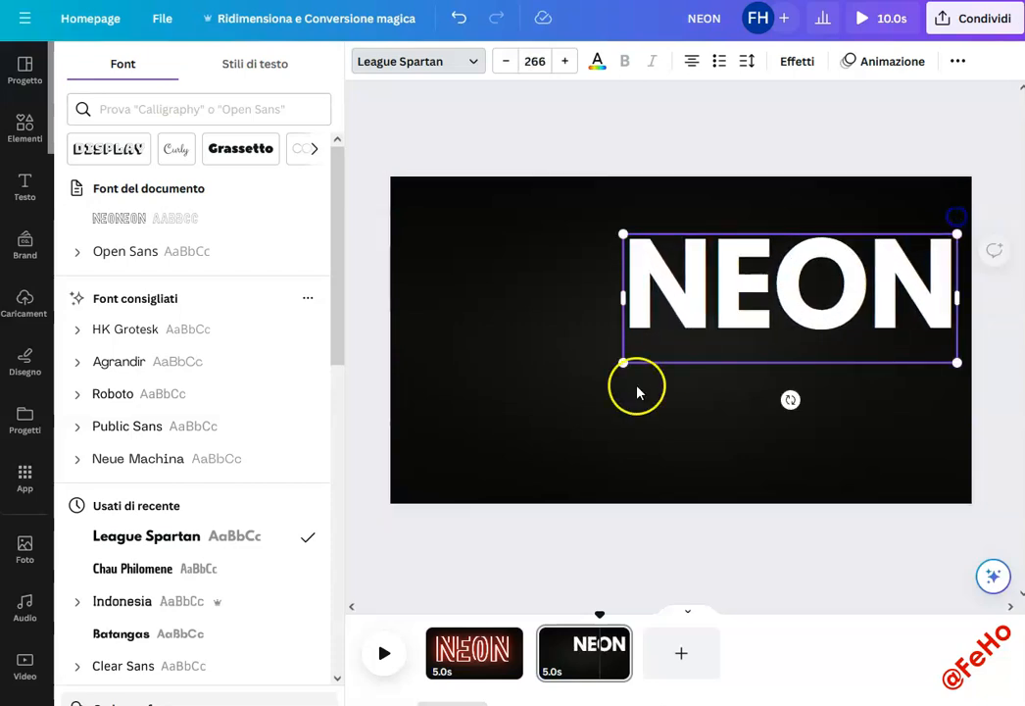
pyautogui.moveTo(623, 361); pyautogui.dragTo(420, 447)
# Duplicate the League Spartan NEON text and align the copy exactly over the original
pyautogui.click(691, 369)
pyautogui.click(703, 200)
pyautogui.click(706, 332)
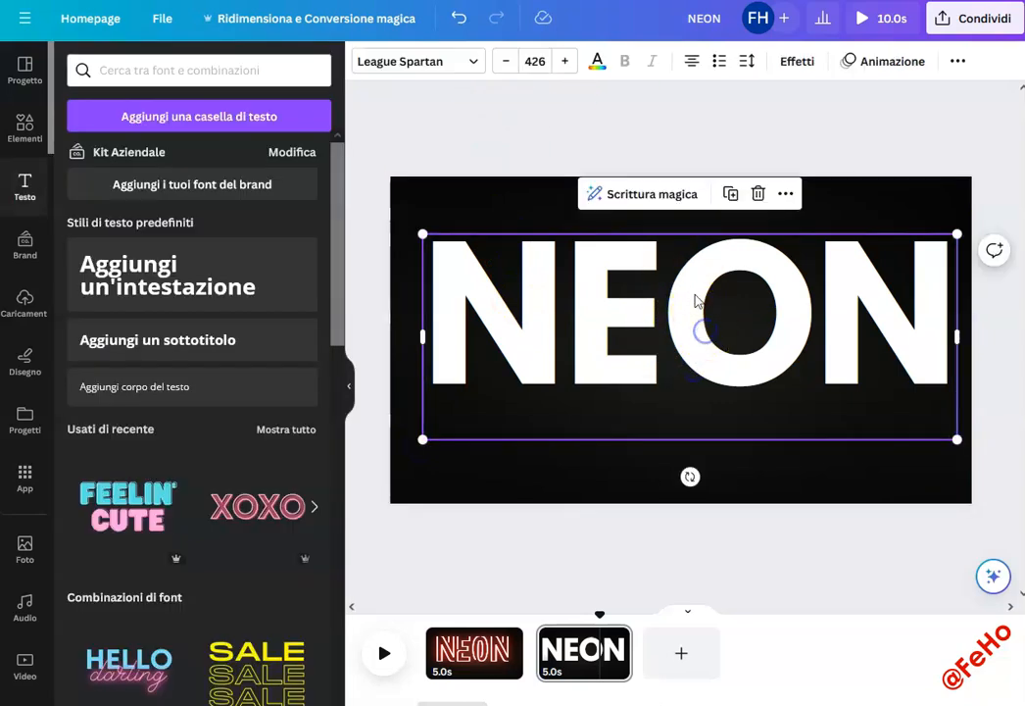
pyautogui.click(730, 193)
pyautogui.moveTo(693, 358)
pyautogui.mouseDown()
pyautogui.moveTo(700, 350)
pyautogui.moveTo(691, 348)
pyautogui.mouseUp()
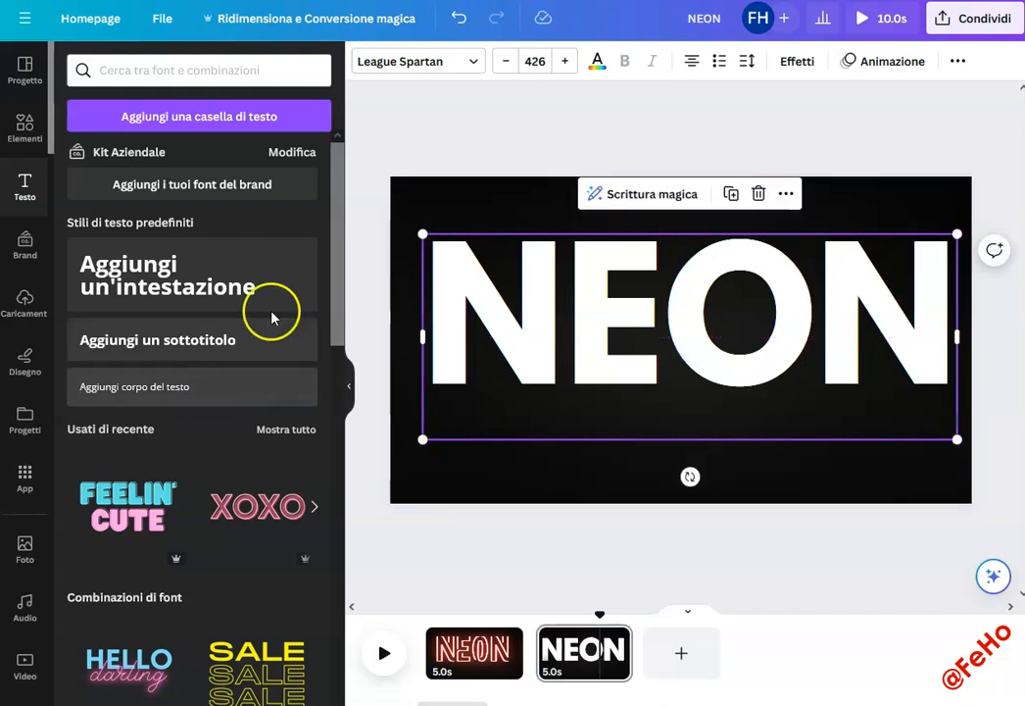
# Apply the Neon effect to the duplicated League Spartan text on the second page
pyautogui.click(597, 62)
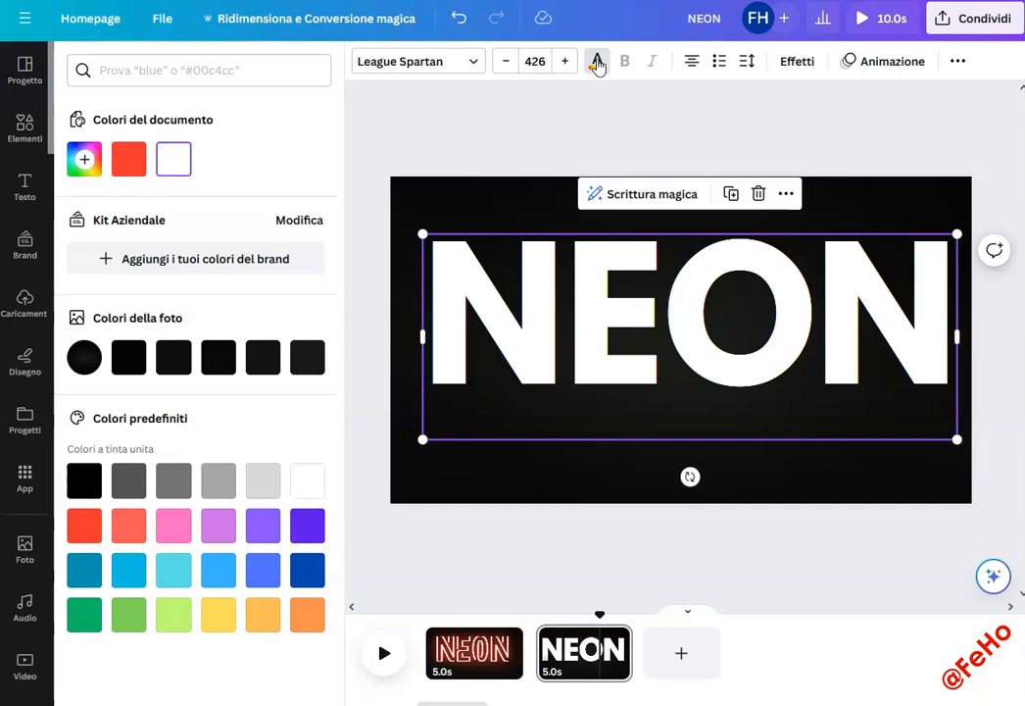
pyautogui.click(597, 62)
pyautogui.click(796, 61)
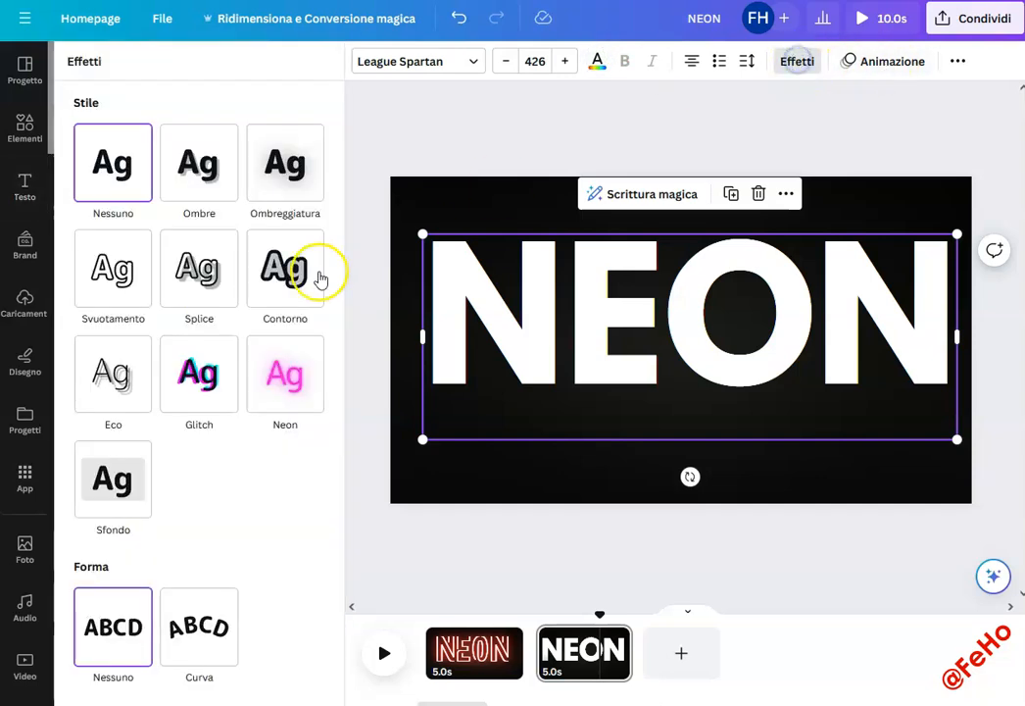
pyautogui.click(286, 373)
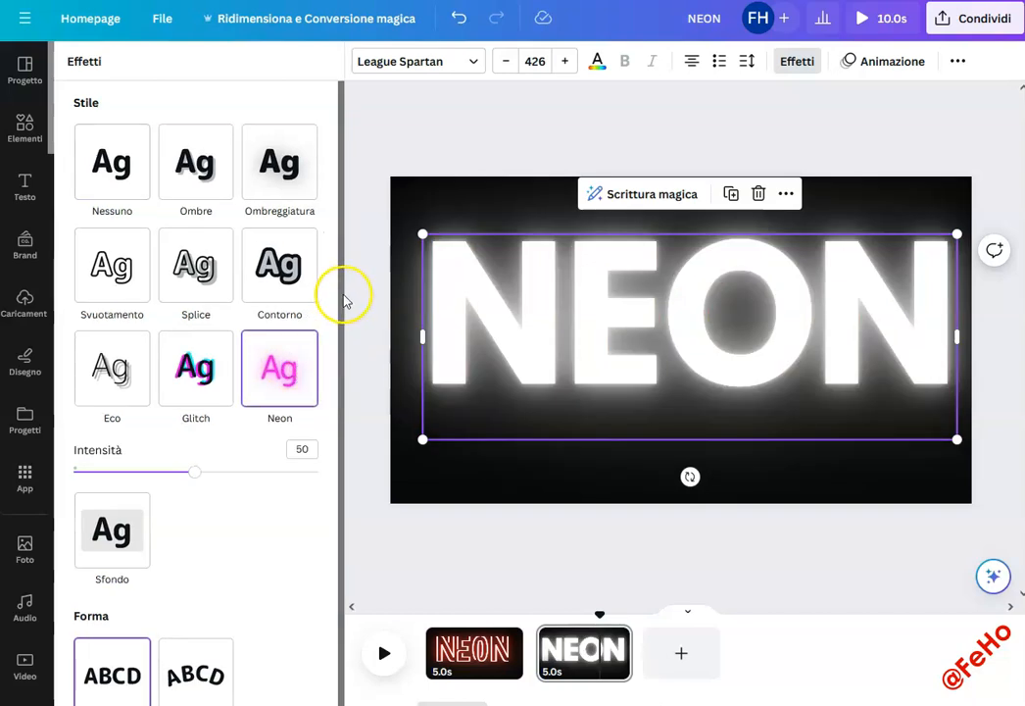
# Recolour the duplicated League Spartan NEON text on the second page to the custom pink #FF0082
pyautogui.scroll(-1, 333, 420)
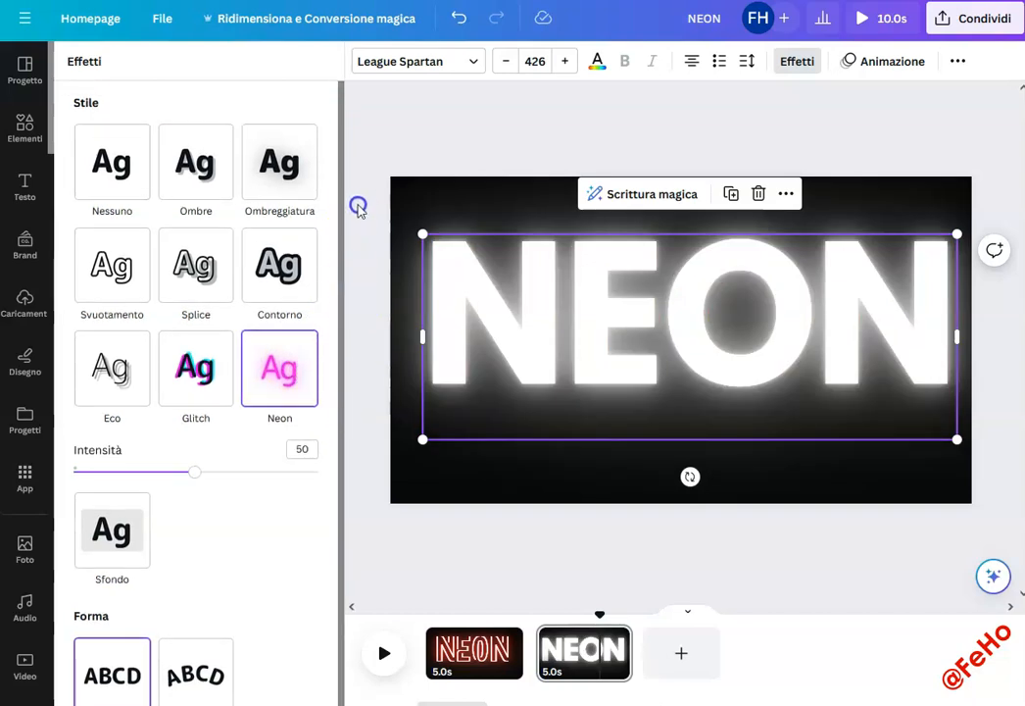
pyautogui.click(597, 62)
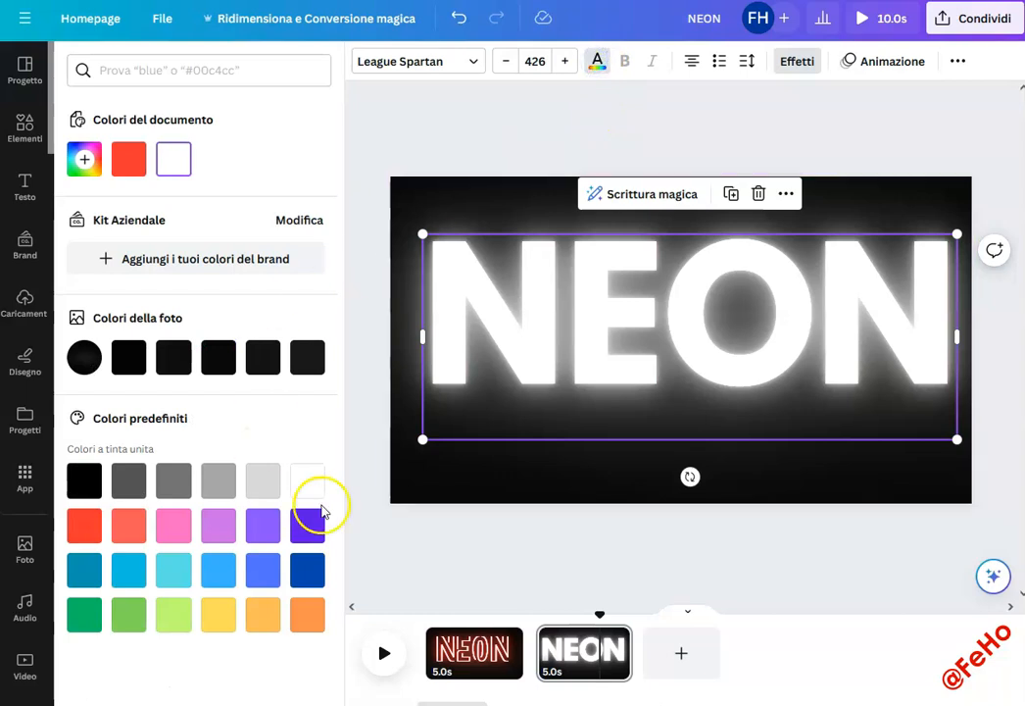
pyautogui.click(90, 154)
pyautogui.click(97, 298)
pyautogui.moveTo(97, 298); pyautogui.dragTo(281, 304)
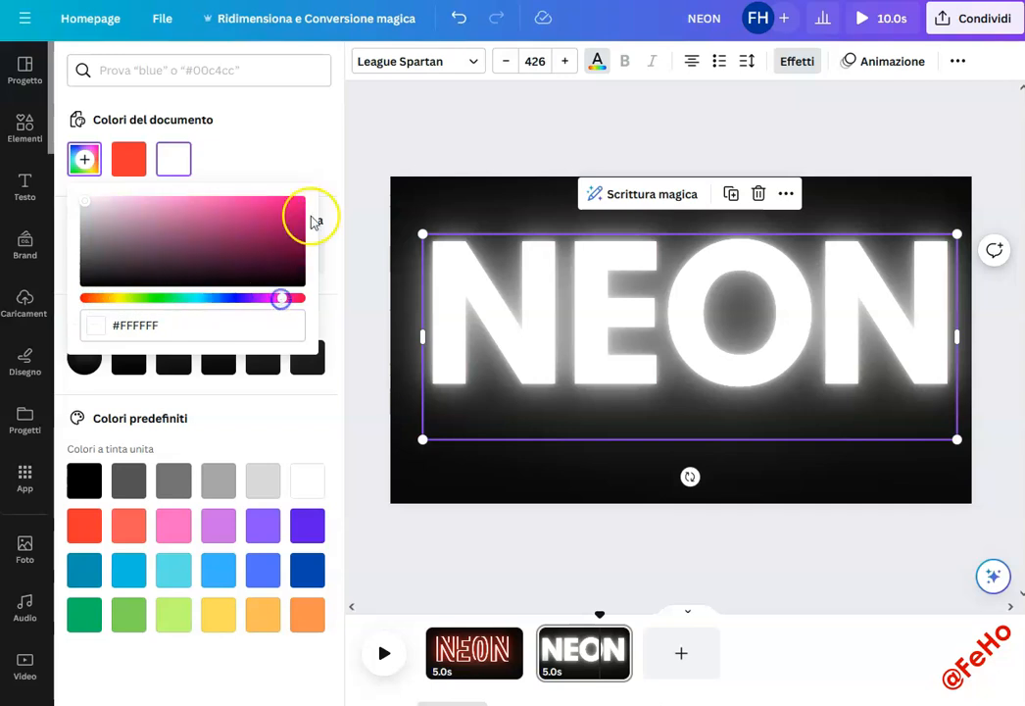
pyautogui.moveTo(292, 207); pyautogui.dragTo(299, 191)
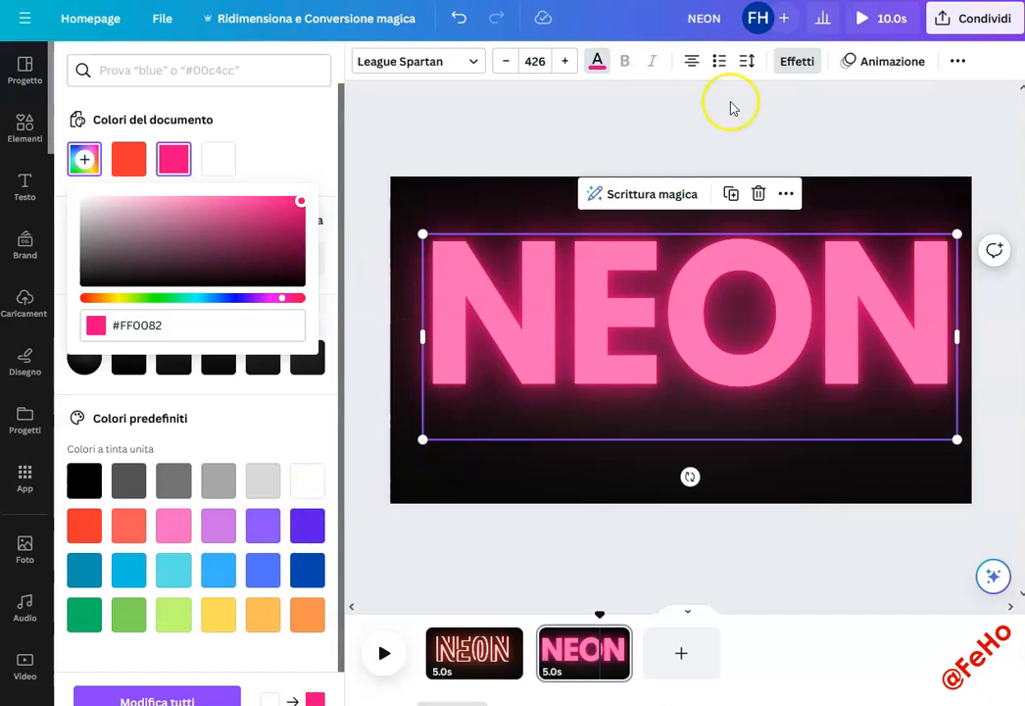
# Apply the Neon text animation to the pink League Spartan copy on entry, with the writing style set to Carattere
pyautogui.click(892, 63)
pyautogui.moveTo(343, 321); pyautogui.dragTo(367, 696)
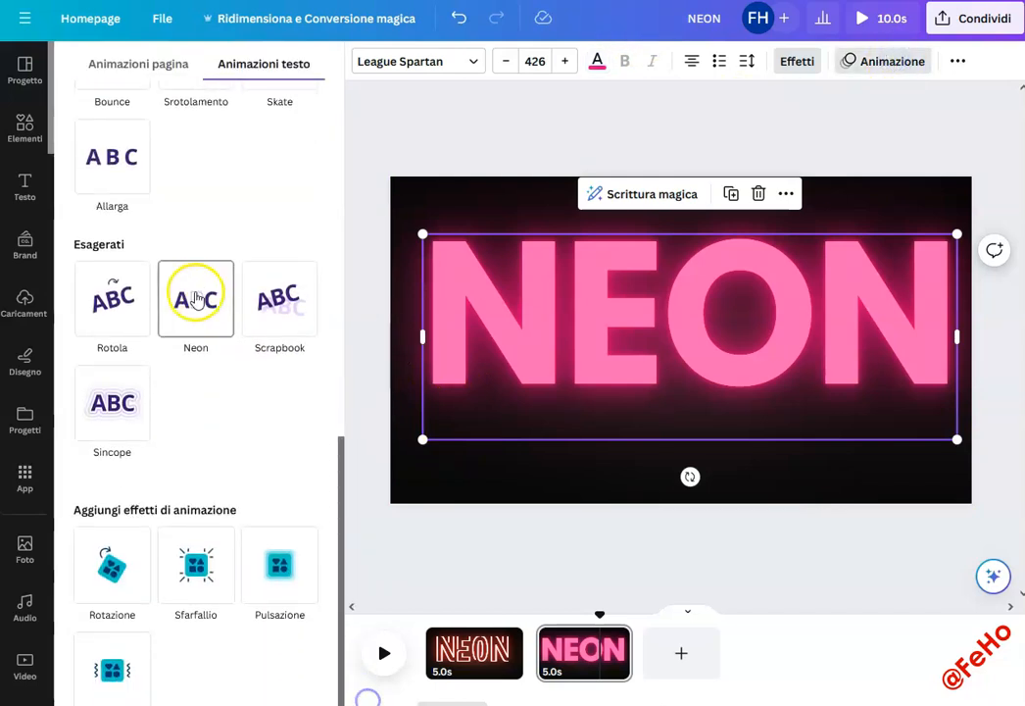
pyautogui.click(196, 299)
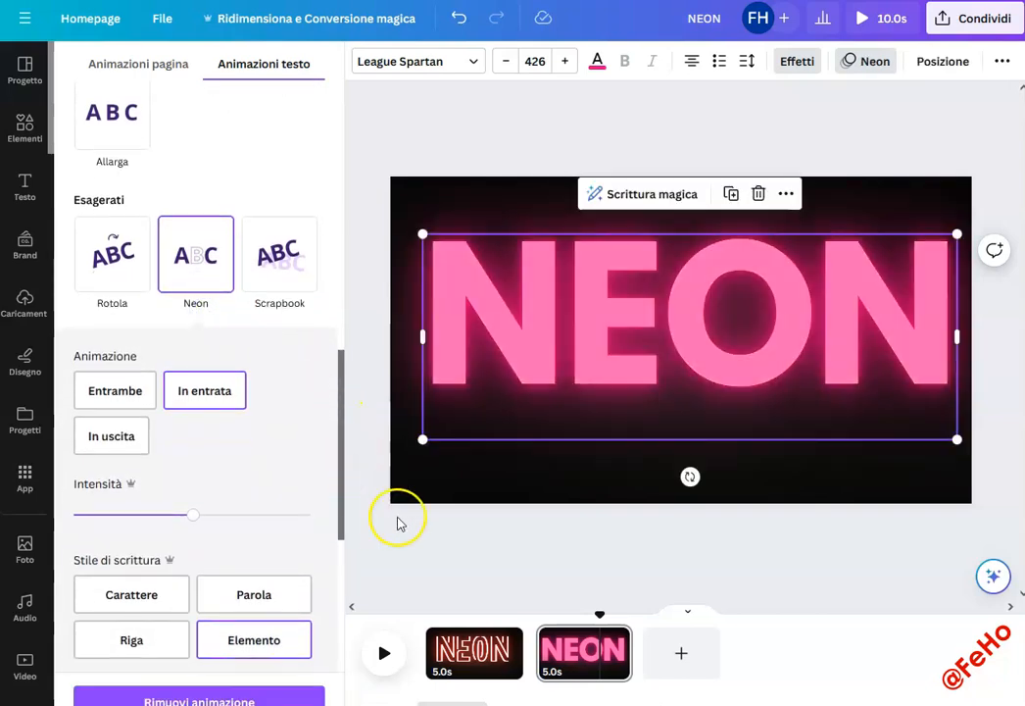
pyautogui.click(125, 592)
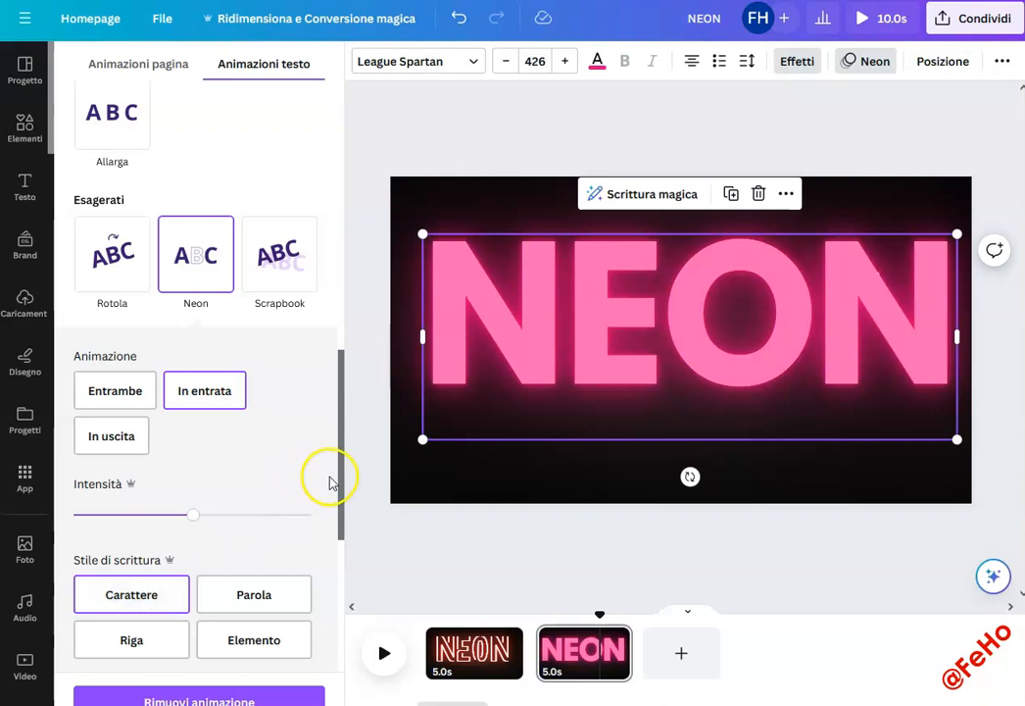
pyautogui.moveTo(343, 478); pyautogui.dragTo(378, 164)
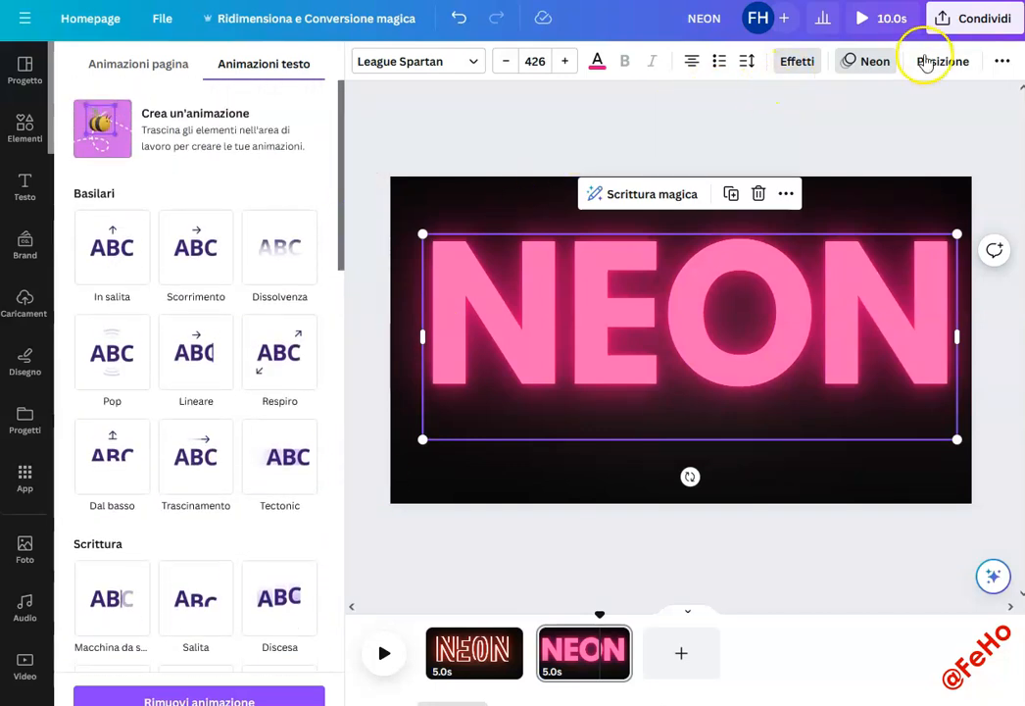
pyautogui.click(797, 62)
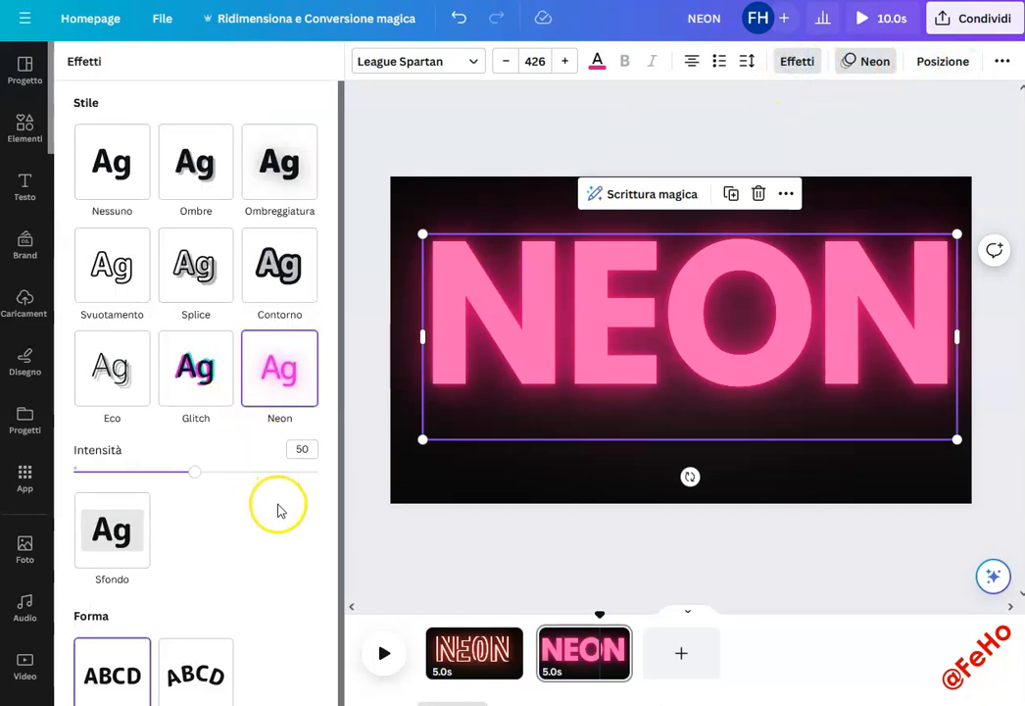
pyautogui.click(374, 530)
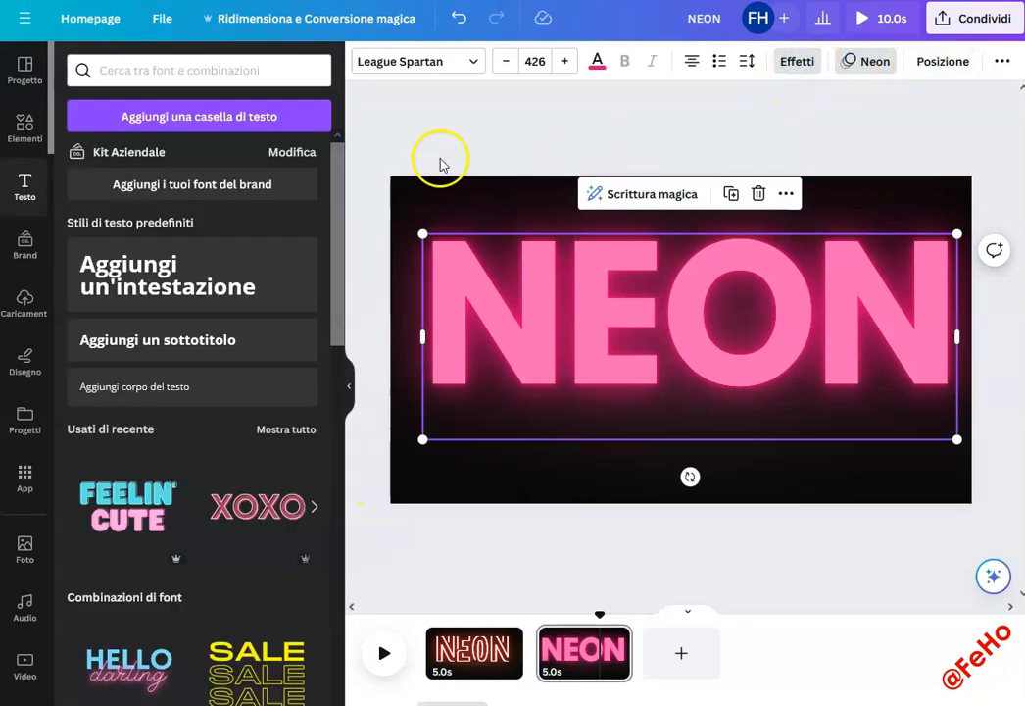
# Deselect the pink text and play the video to preview the neon animations
pyautogui.click(443, 147)
pyautogui.click(383, 653)
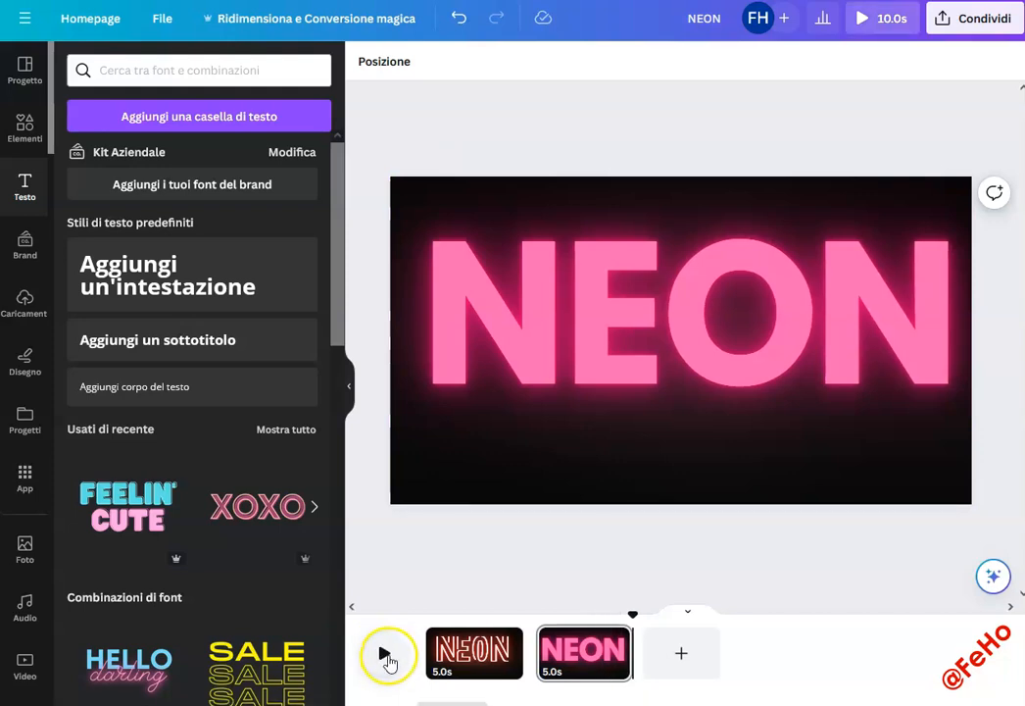
pyautogui.click(386, 655)
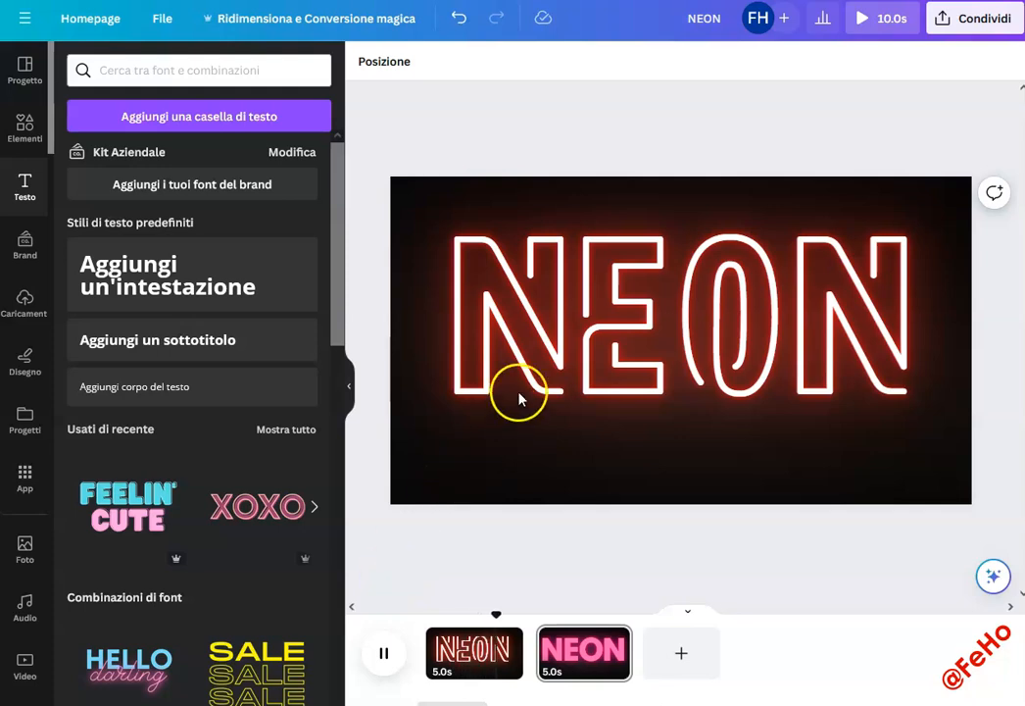
# Reduce the Neon effect's intensity to 50 on the first page's red Neoneon text
pyautogui.click(547, 380)
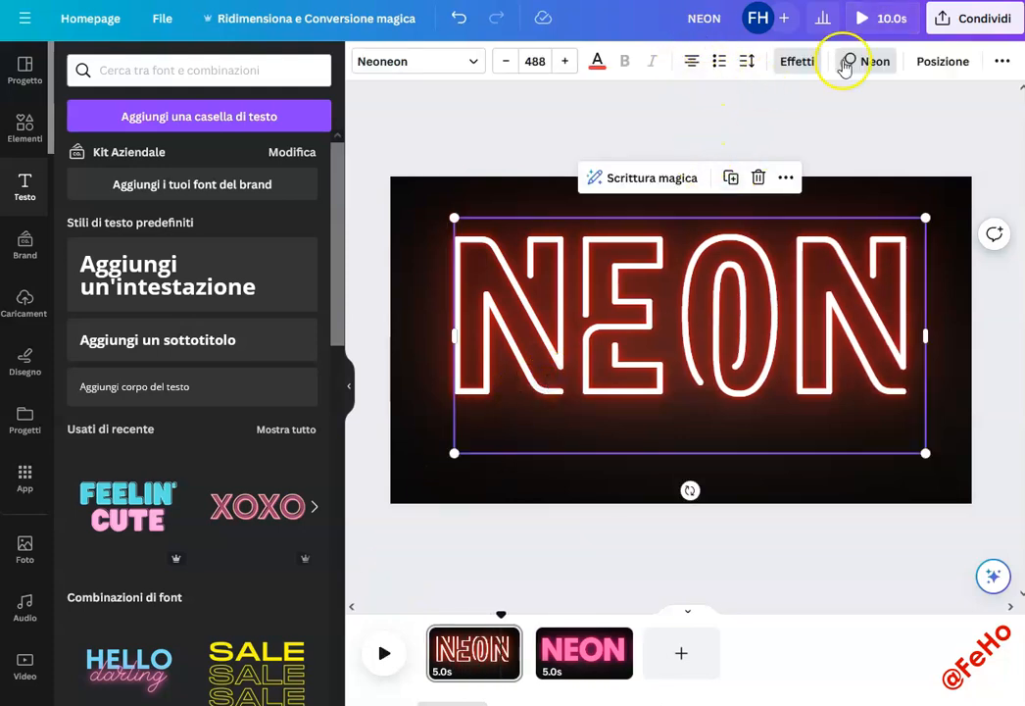
pyautogui.click(796, 61)
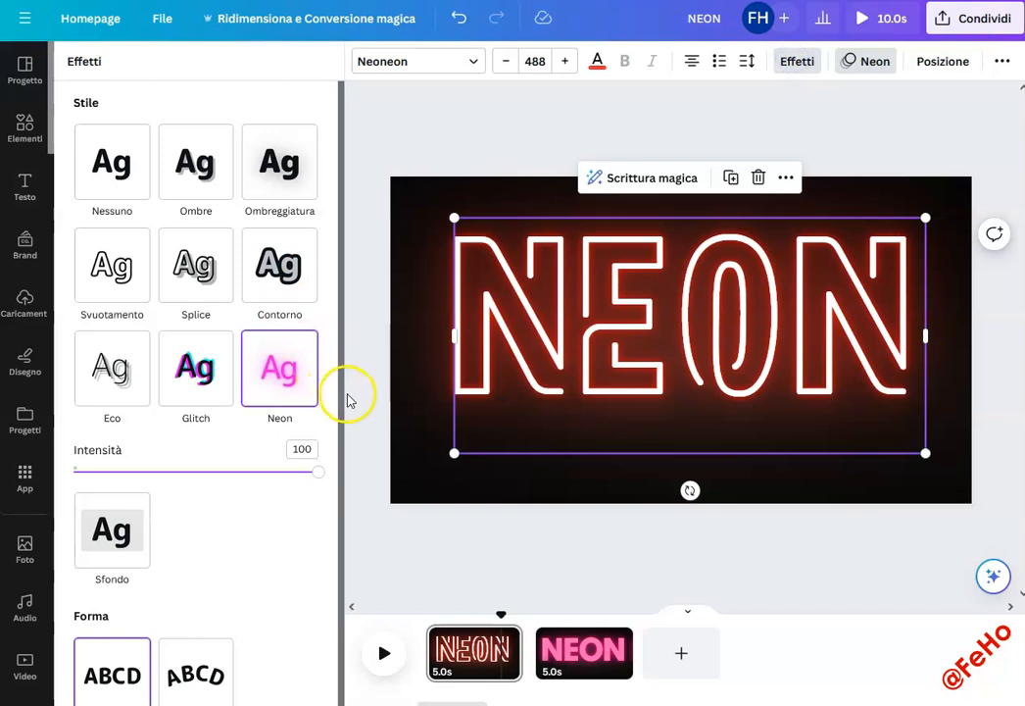
pyautogui.scroll(-1, 339, 400)
pyautogui.moveTo(282, 461); pyautogui.dragTo(176, 459)
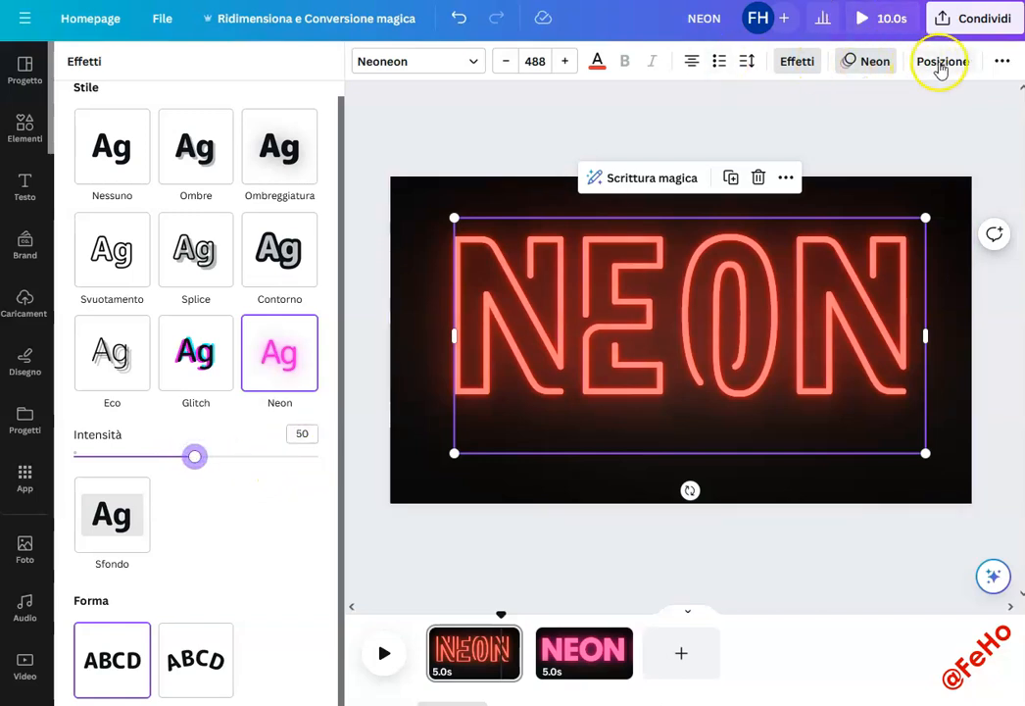
pyautogui.click(786, 60)
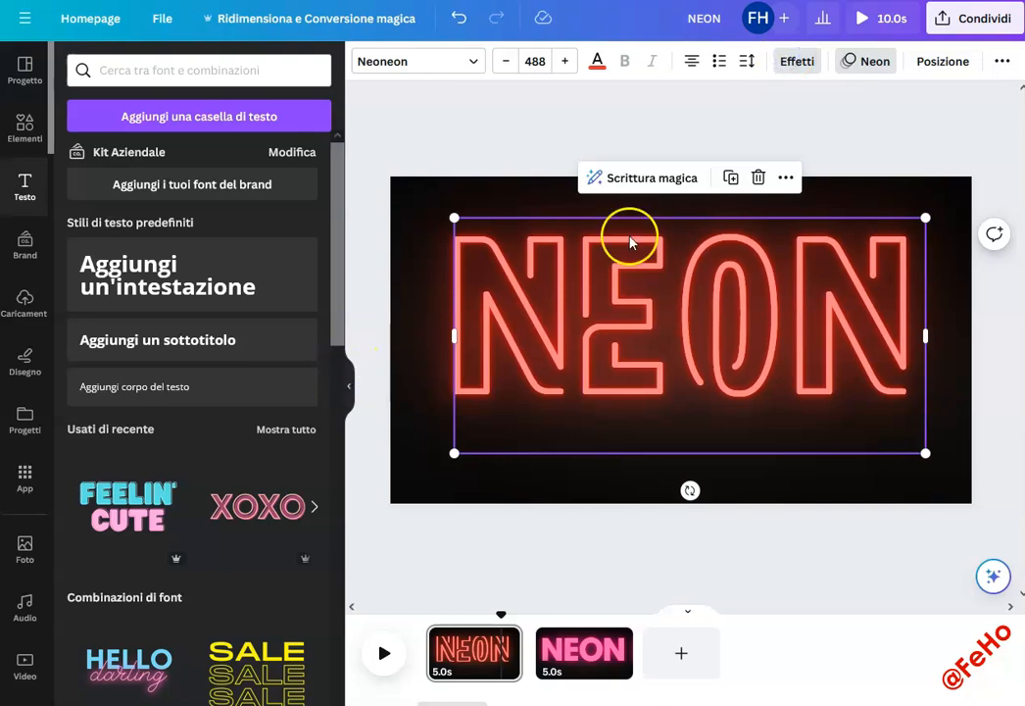
# Check the first page text's Neon animation settings and replay the video with the softened glow
pyautogui.click(802, 69)
pyautogui.click(875, 65)
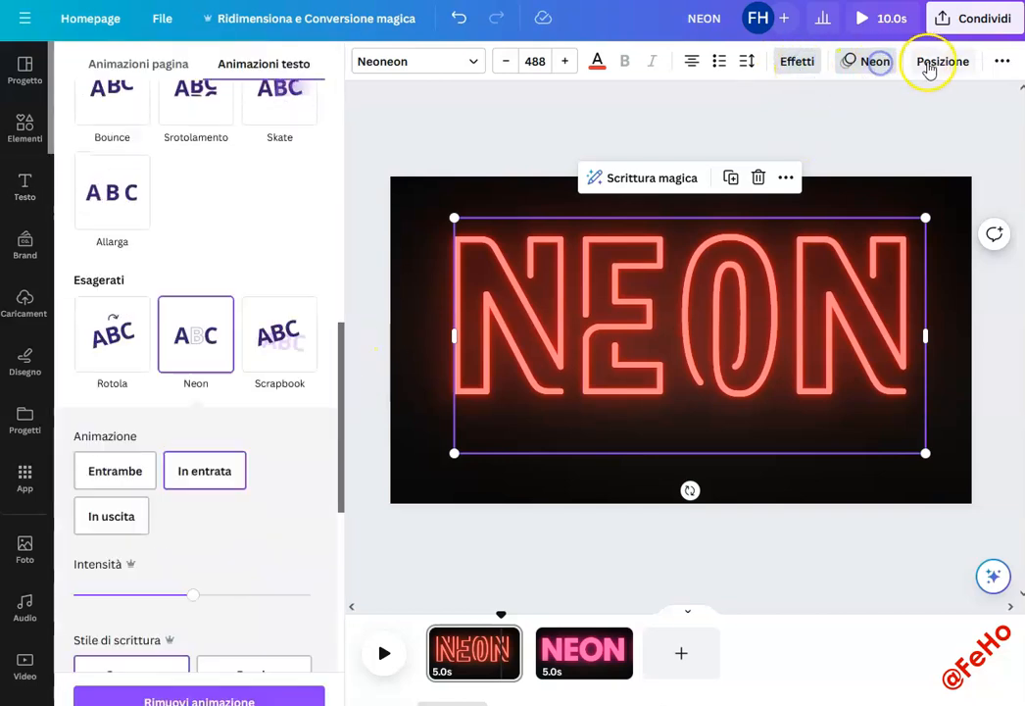
pyautogui.click(862, 64)
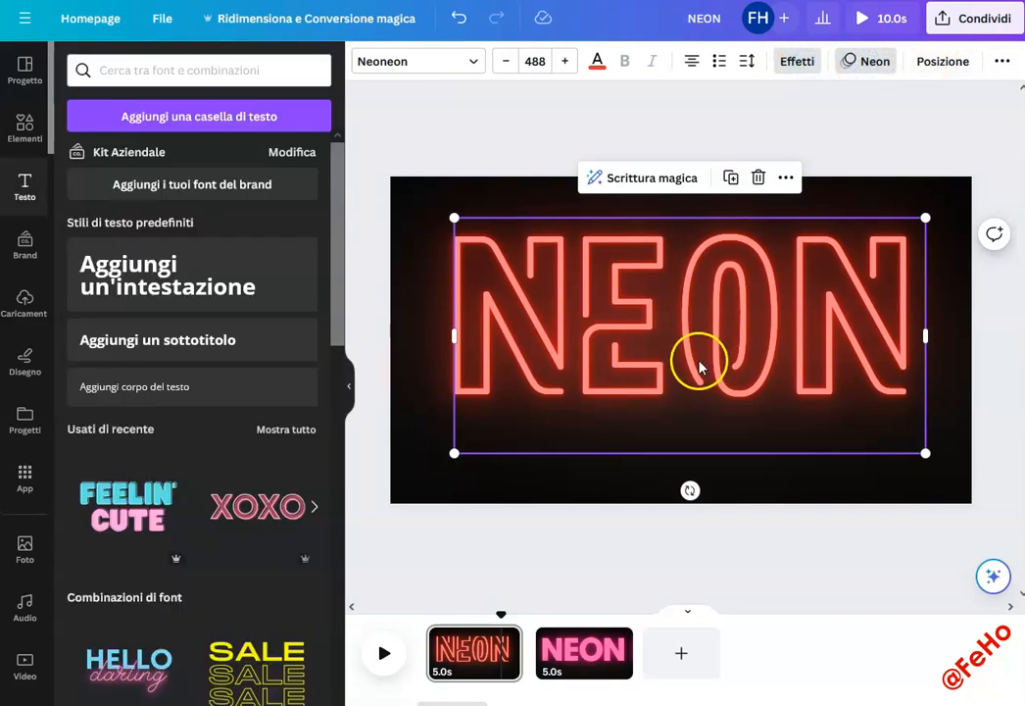
pyautogui.doubleClick(699, 358)
pyautogui.click(425, 392)
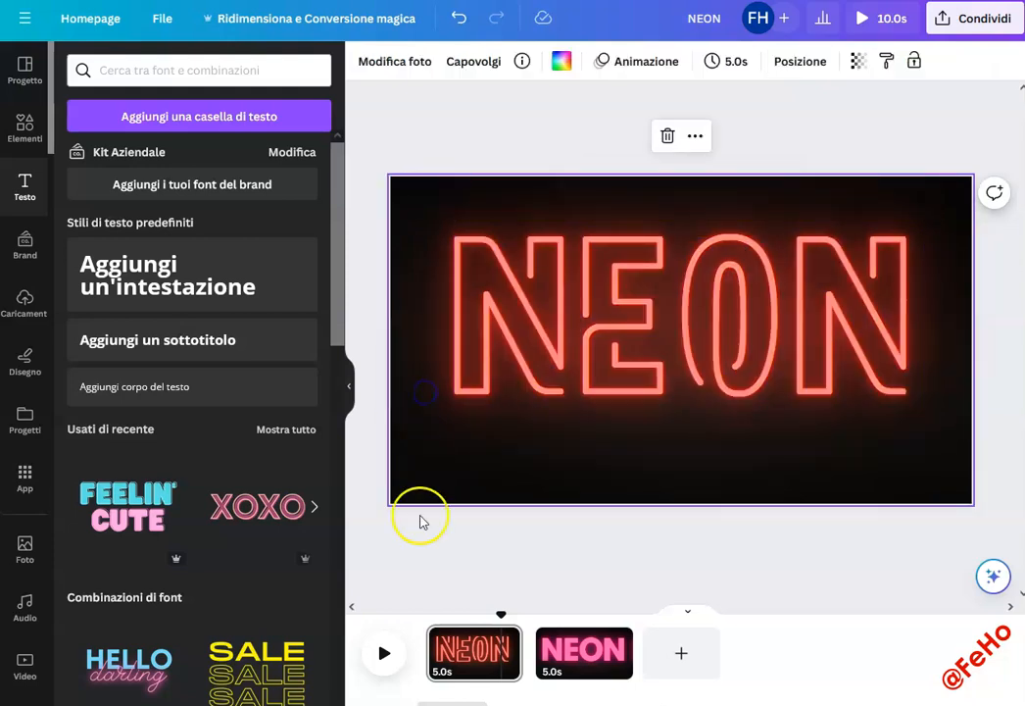
pyautogui.click(381, 651)
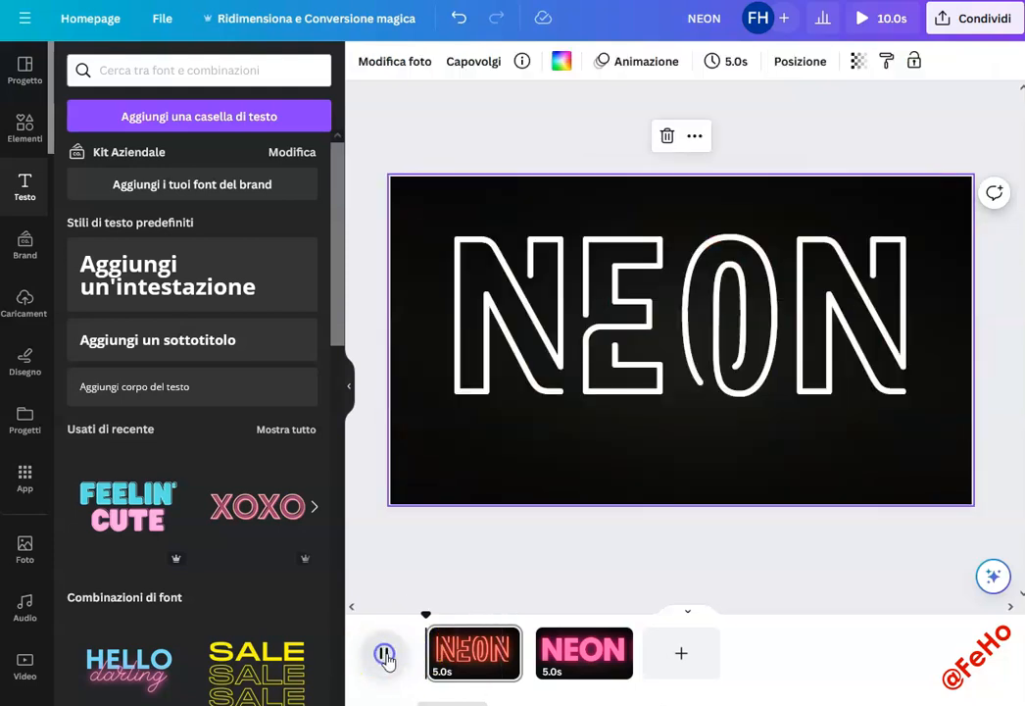